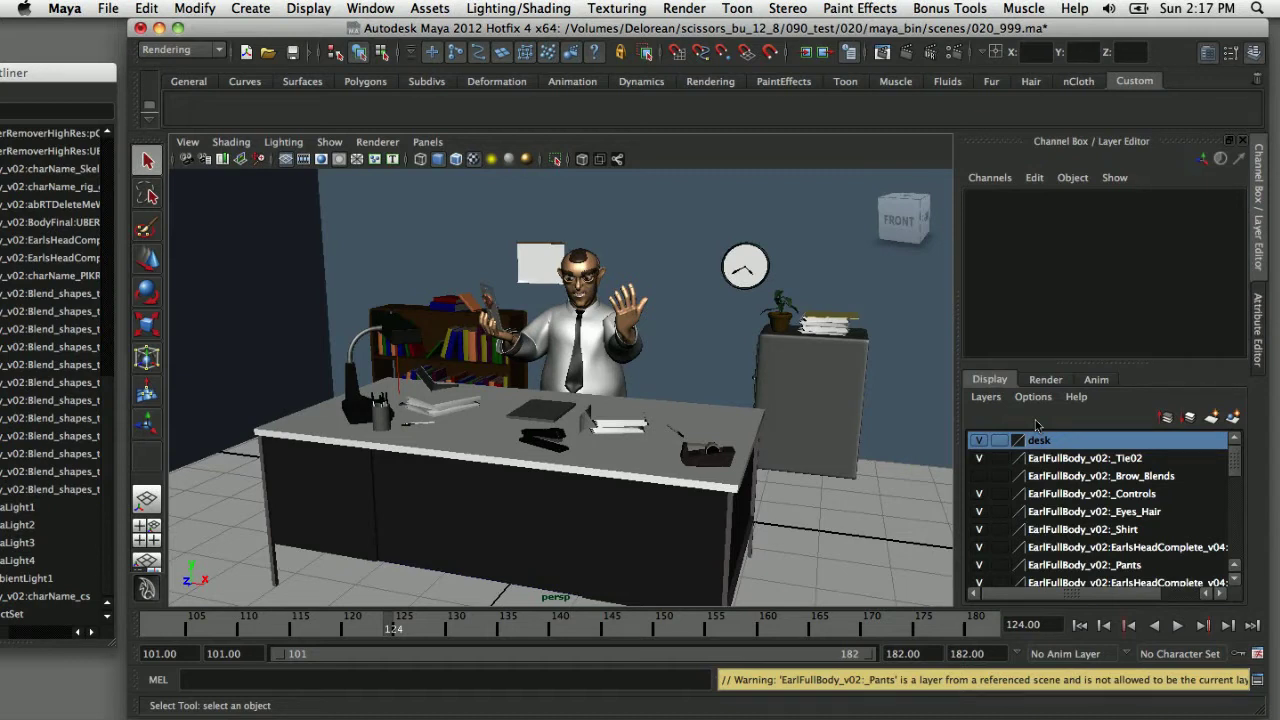
Inspect the desk and the character's body as separate objects and scrub the animation around frame 122
click(708, 492)
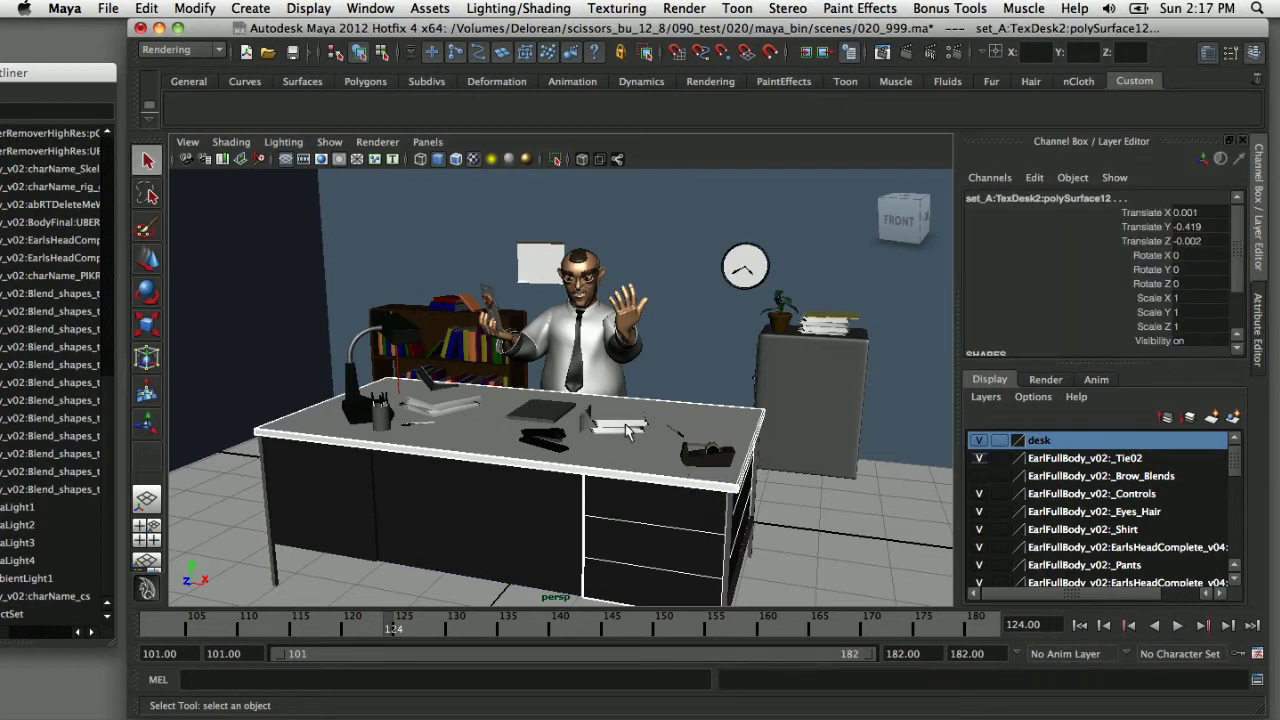
click(598, 367)
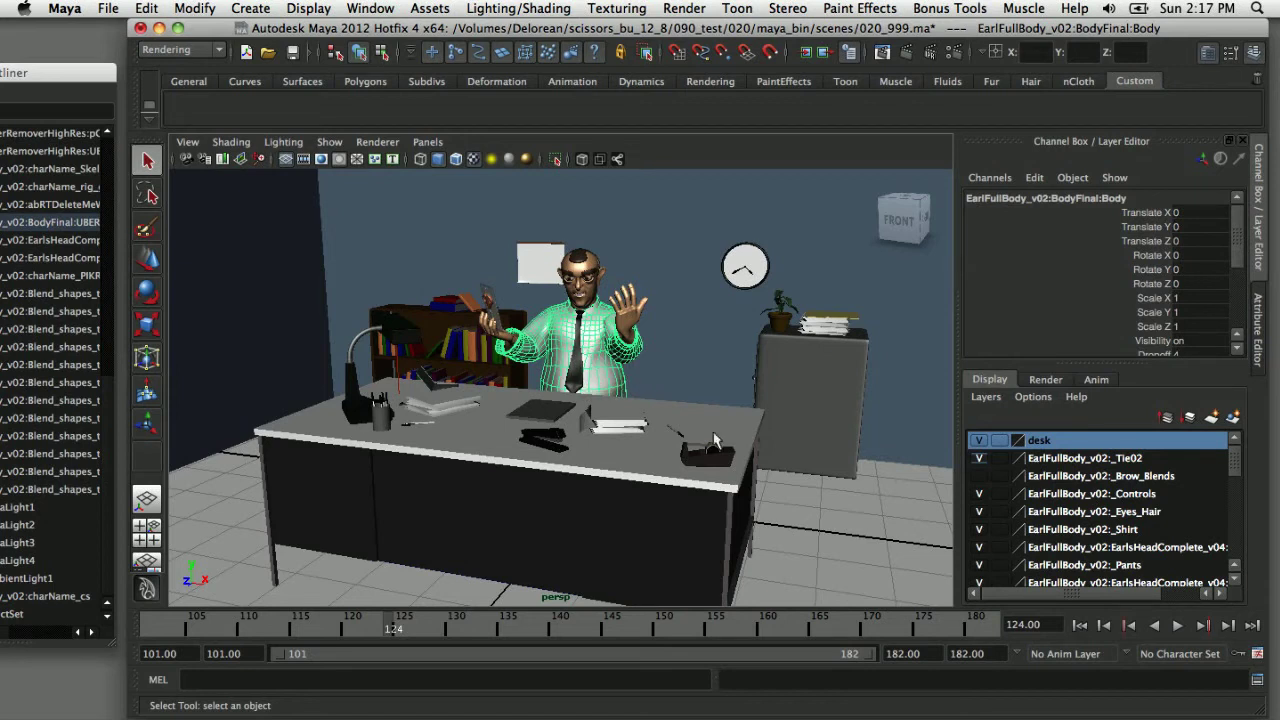
click(845, 535)
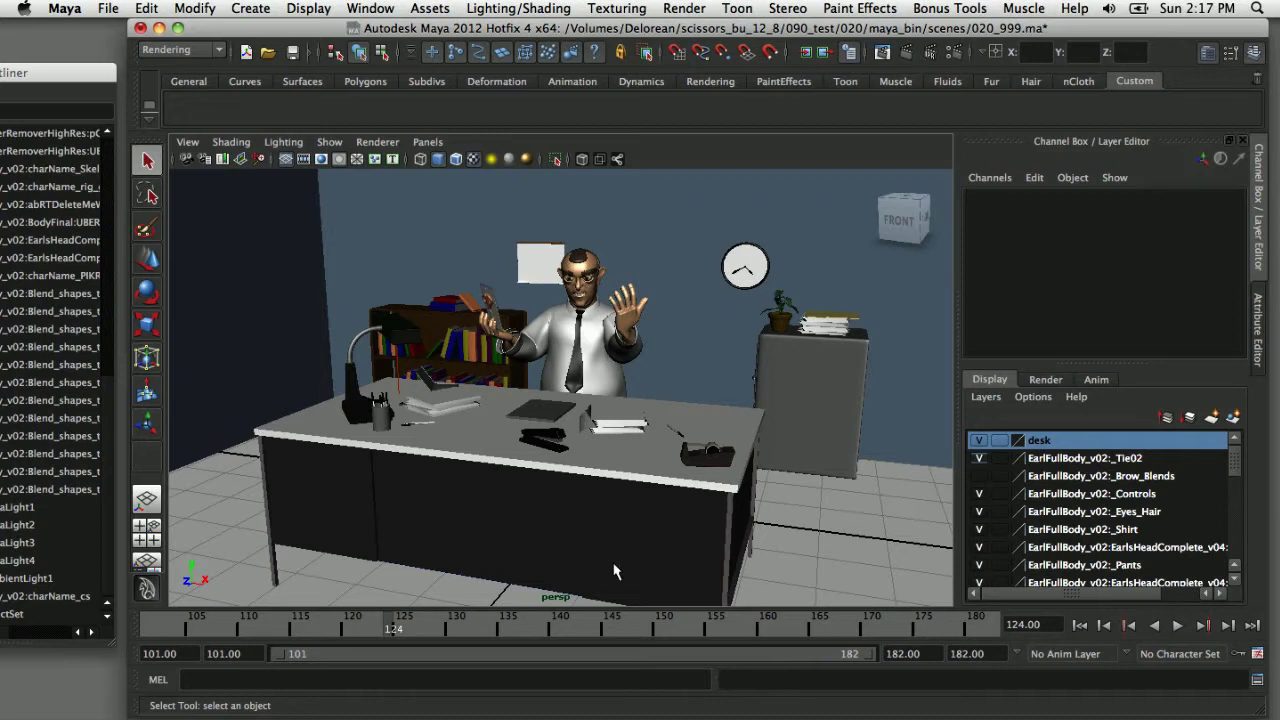
drag(420, 627, 372, 625)
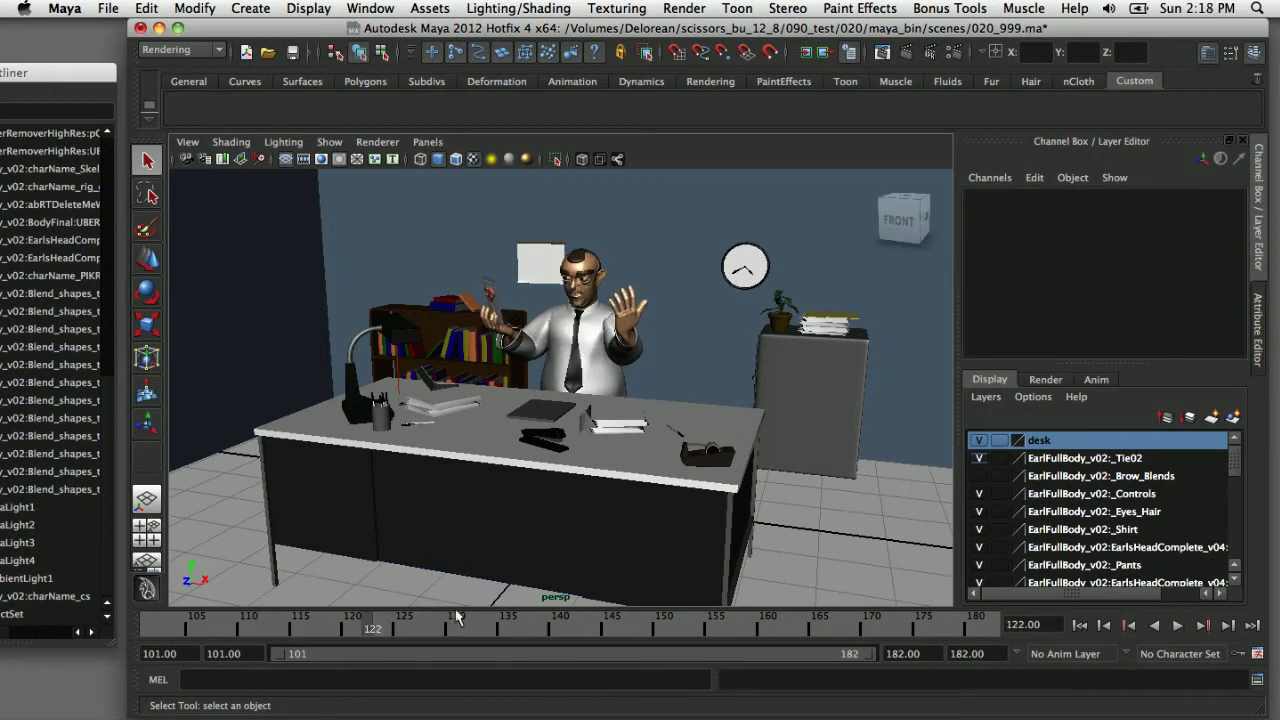
drag(415, 626, 362, 626)
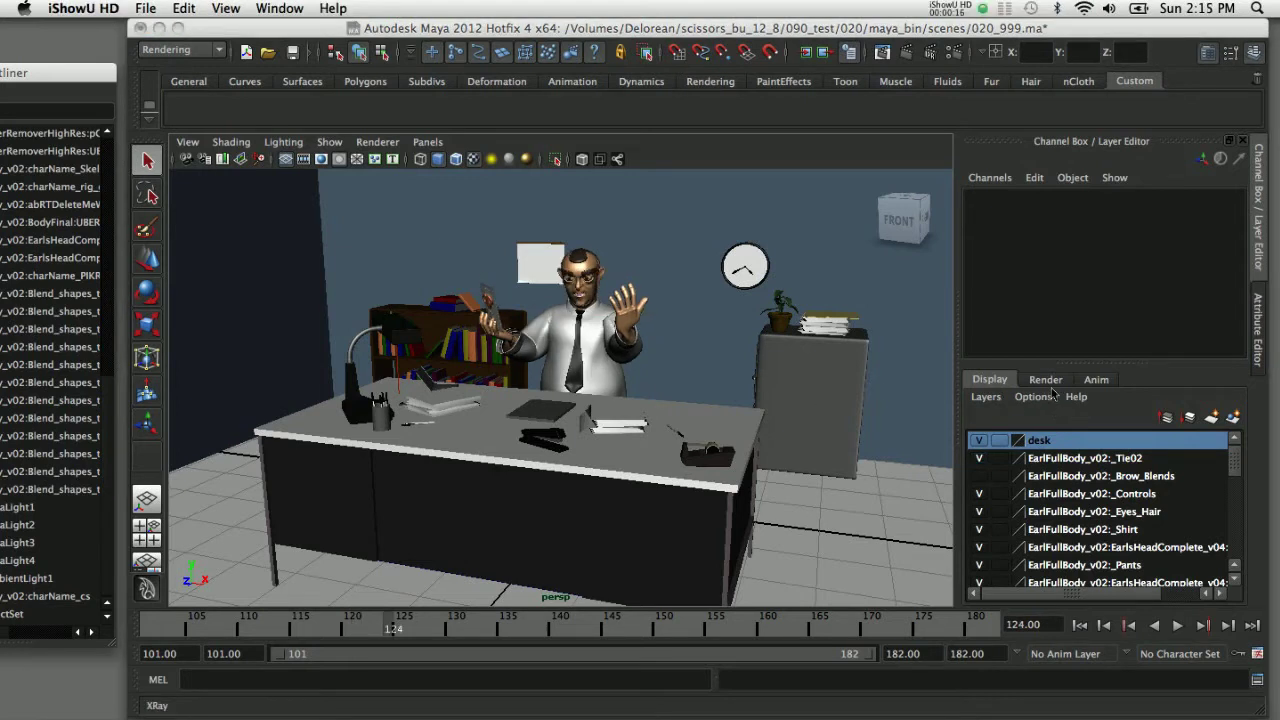
Show the scene's render layers and try to delete masterLayer
click(1048, 381)
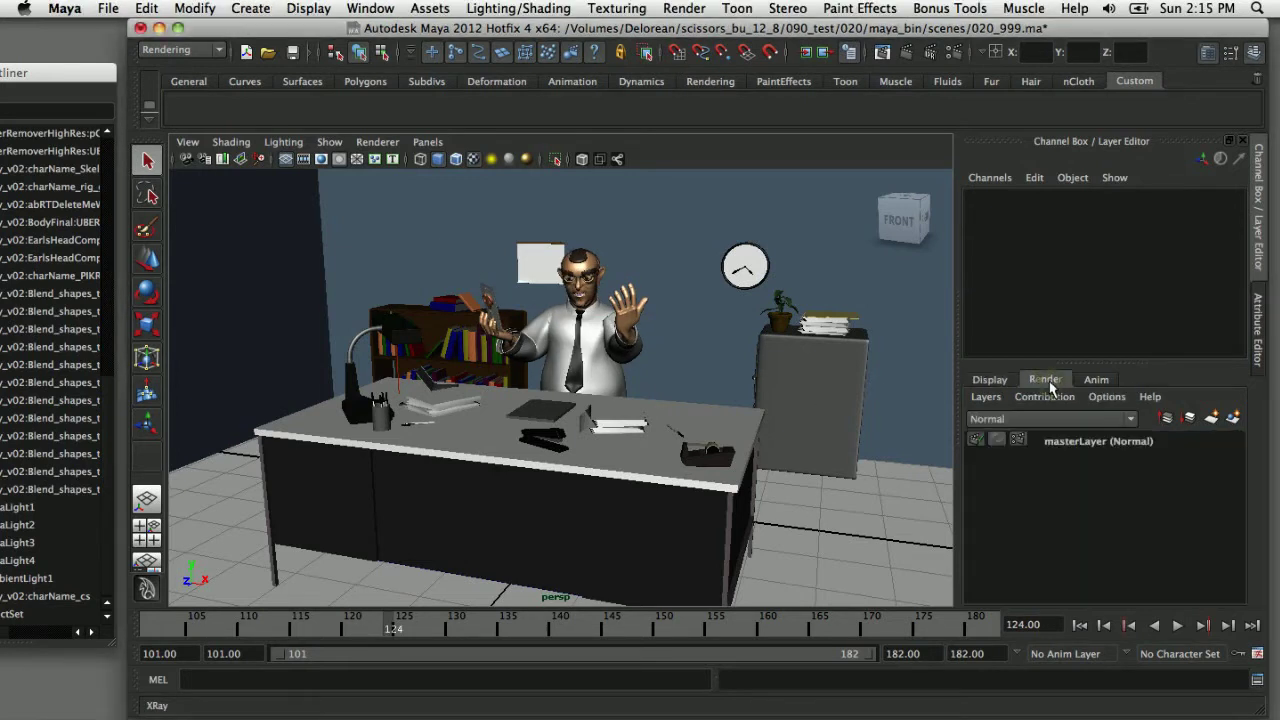
click(1067, 441)
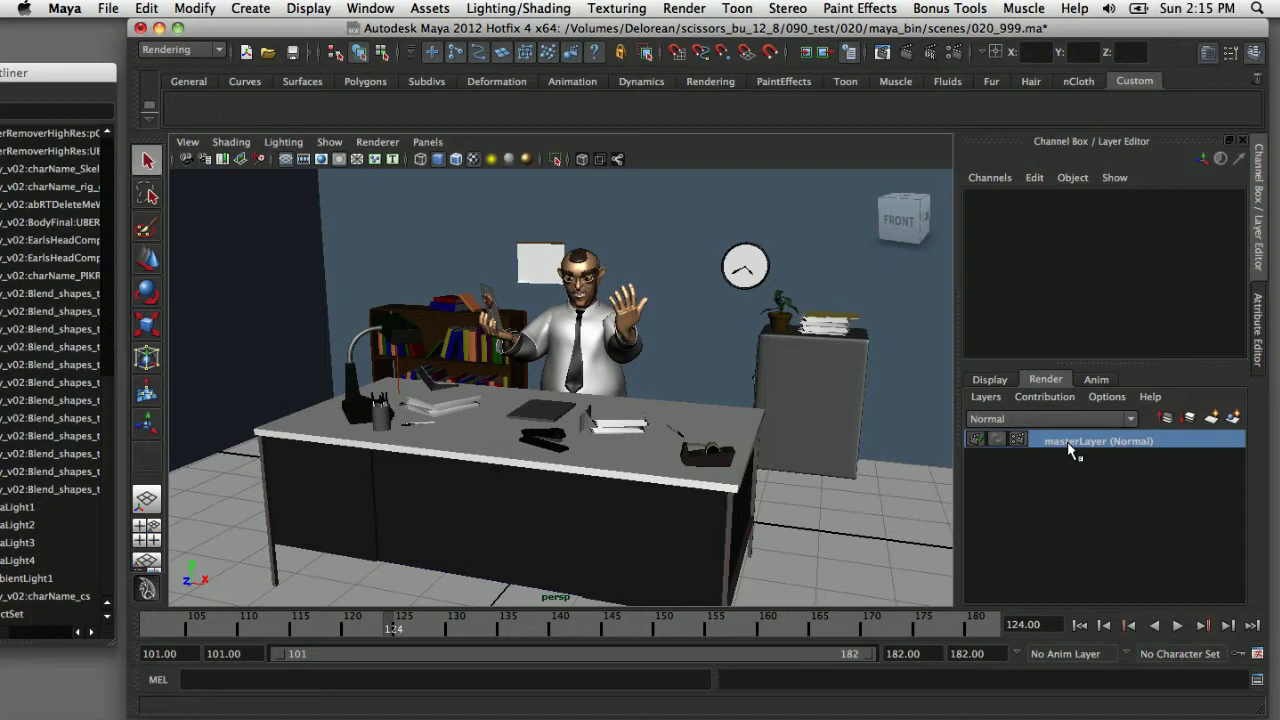
right_click(1067, 441)
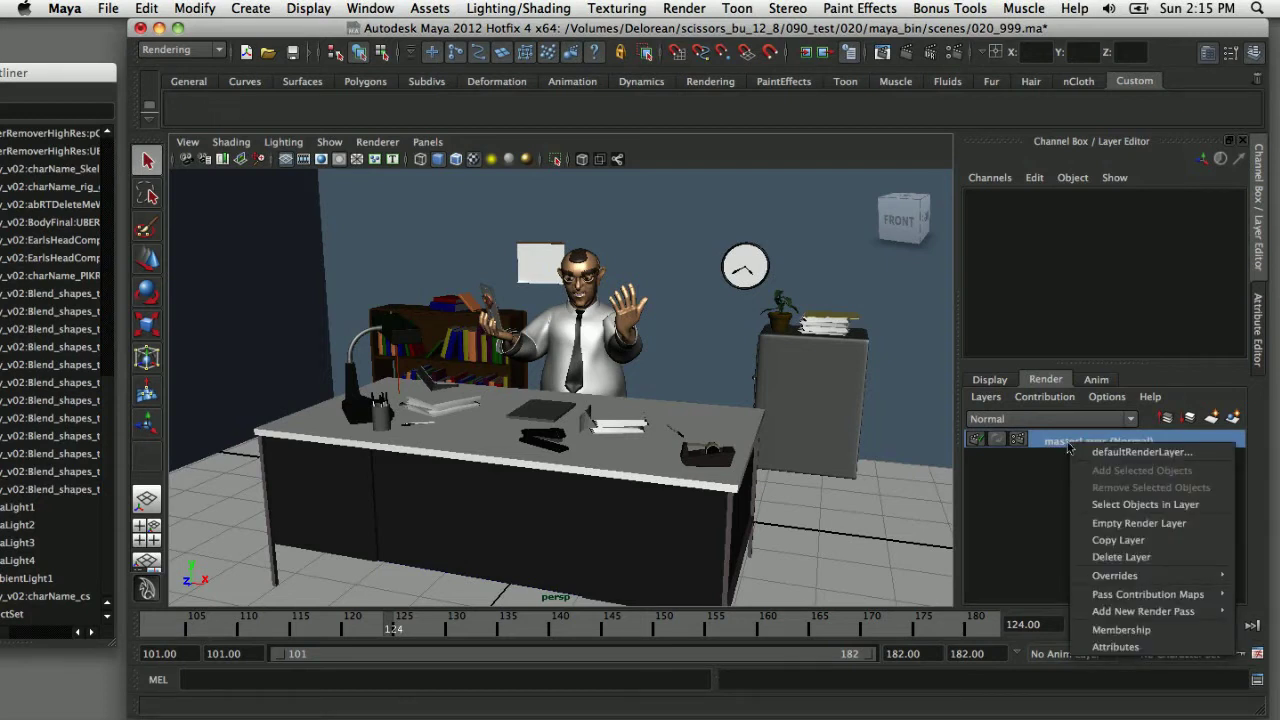
click(1135, 558)
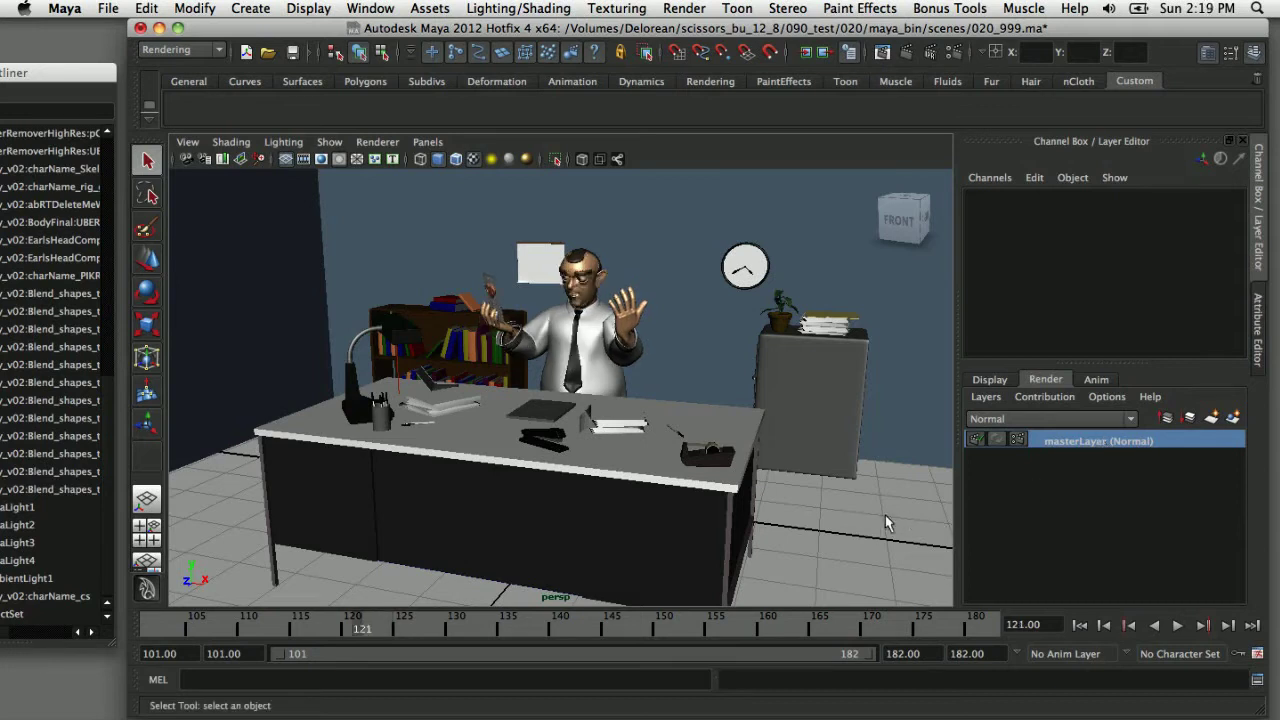
Create a render layer from the room walls, bookshelf, cabinet, wall items, two rear area lights and ambient light
alt+right_drag(885, 515, 735, 516)
alt+drag(735, 516, 666, 509)
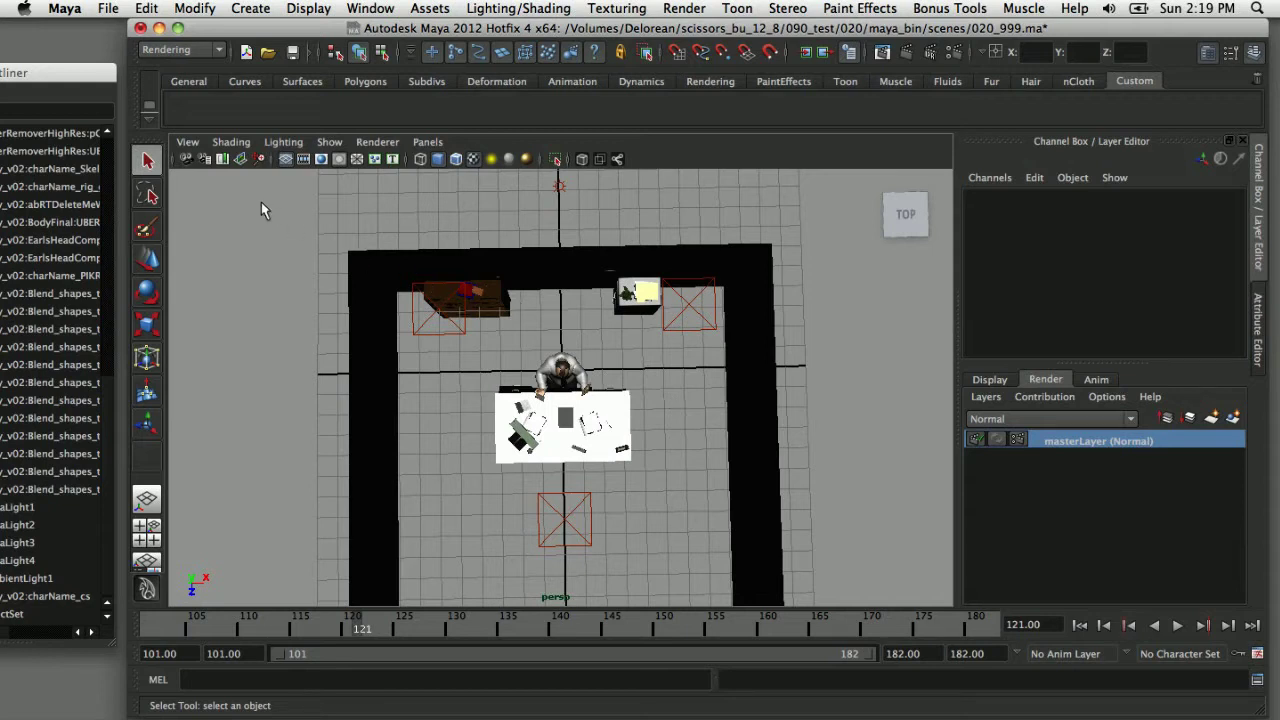
drag(263, 203, 805, 362)
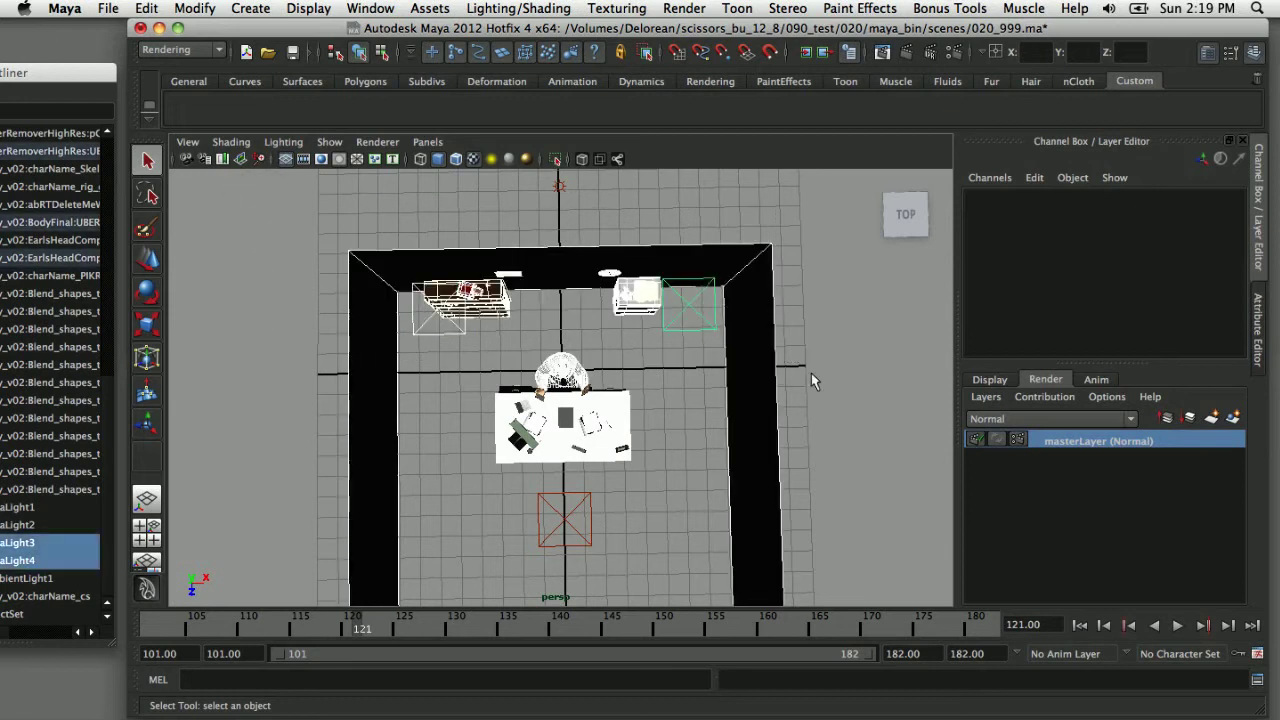
alt+right_drag(829, 388, 783, 389)
click(783, 389)
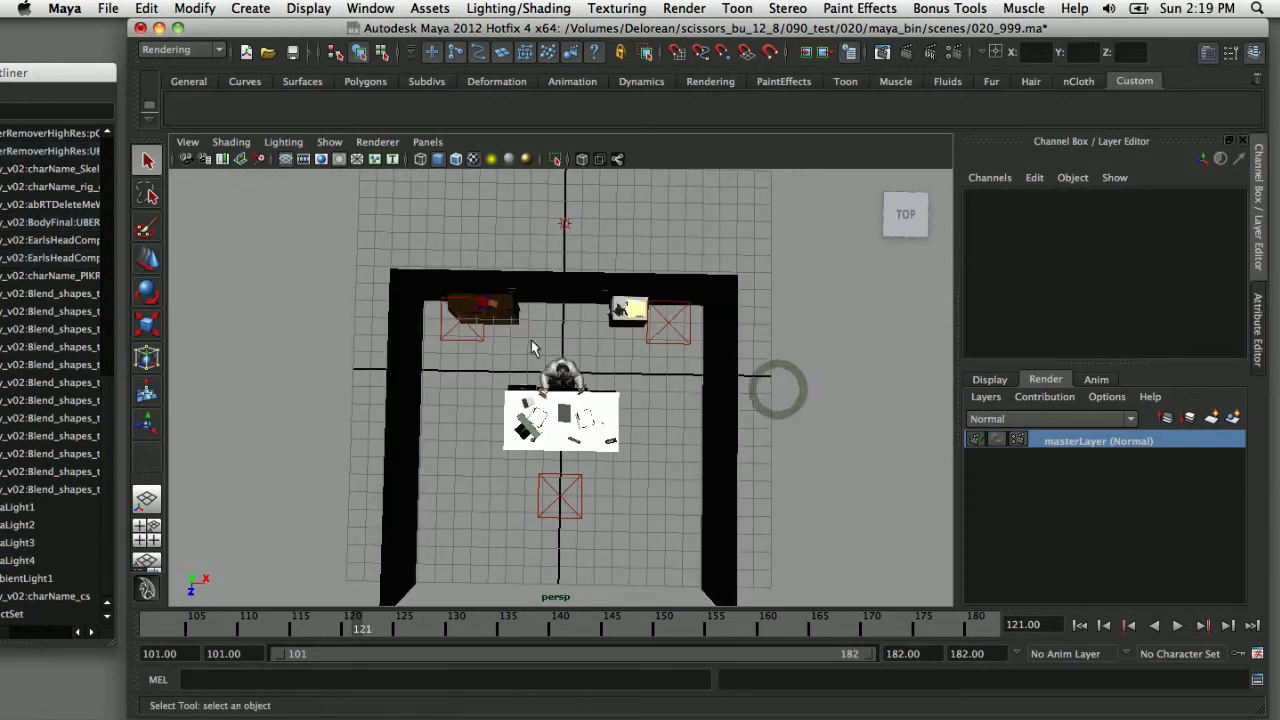
drag(303, 216, 839, 351)
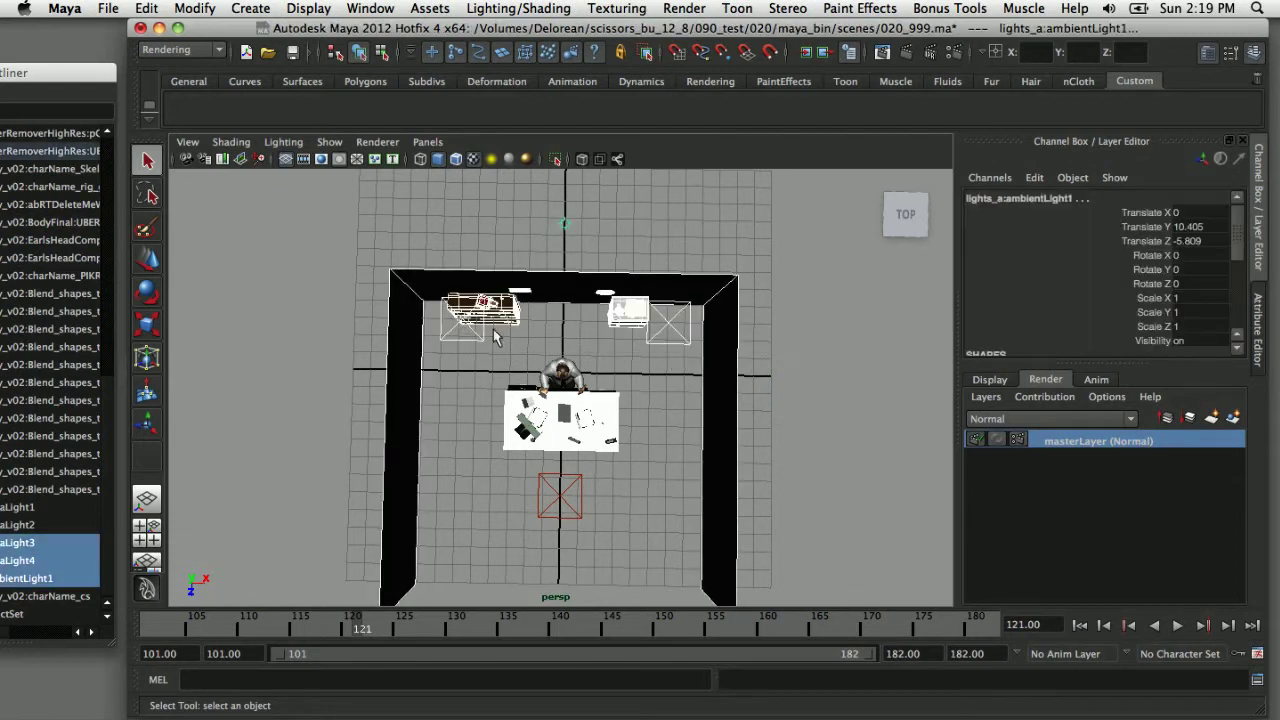
alt+drag(661, 513, 663, 461)
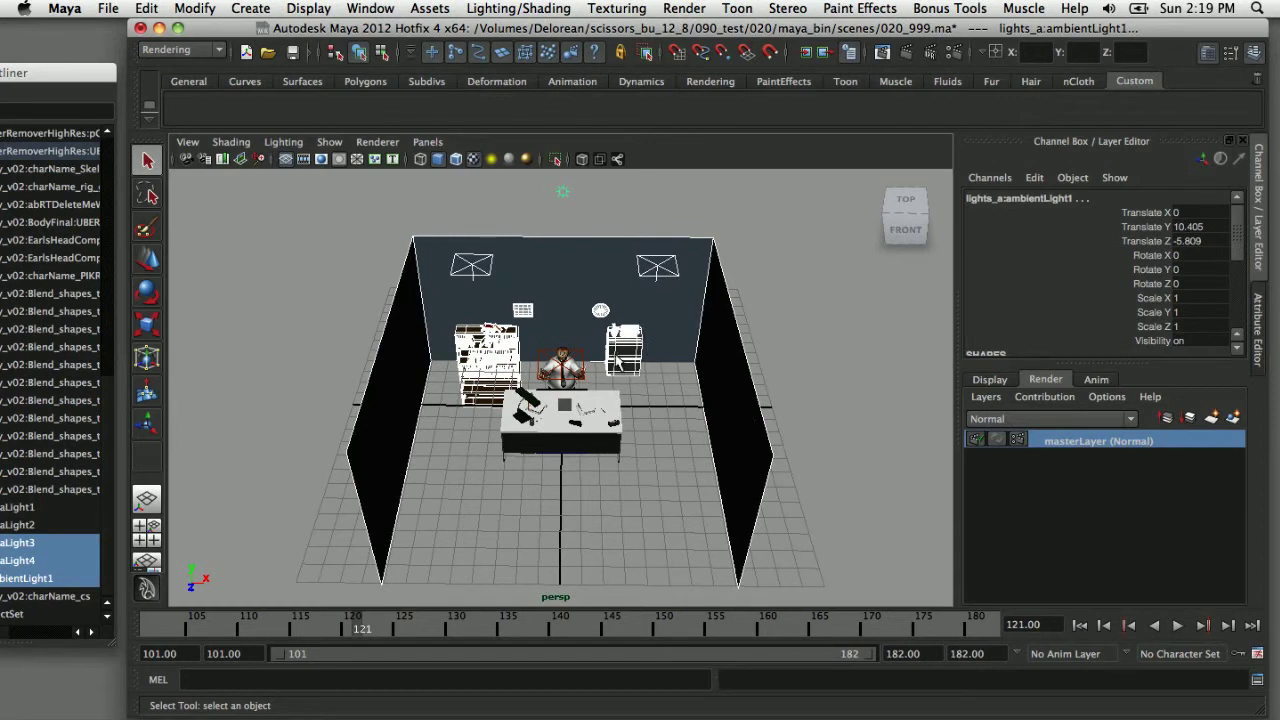
click(1233, 419)
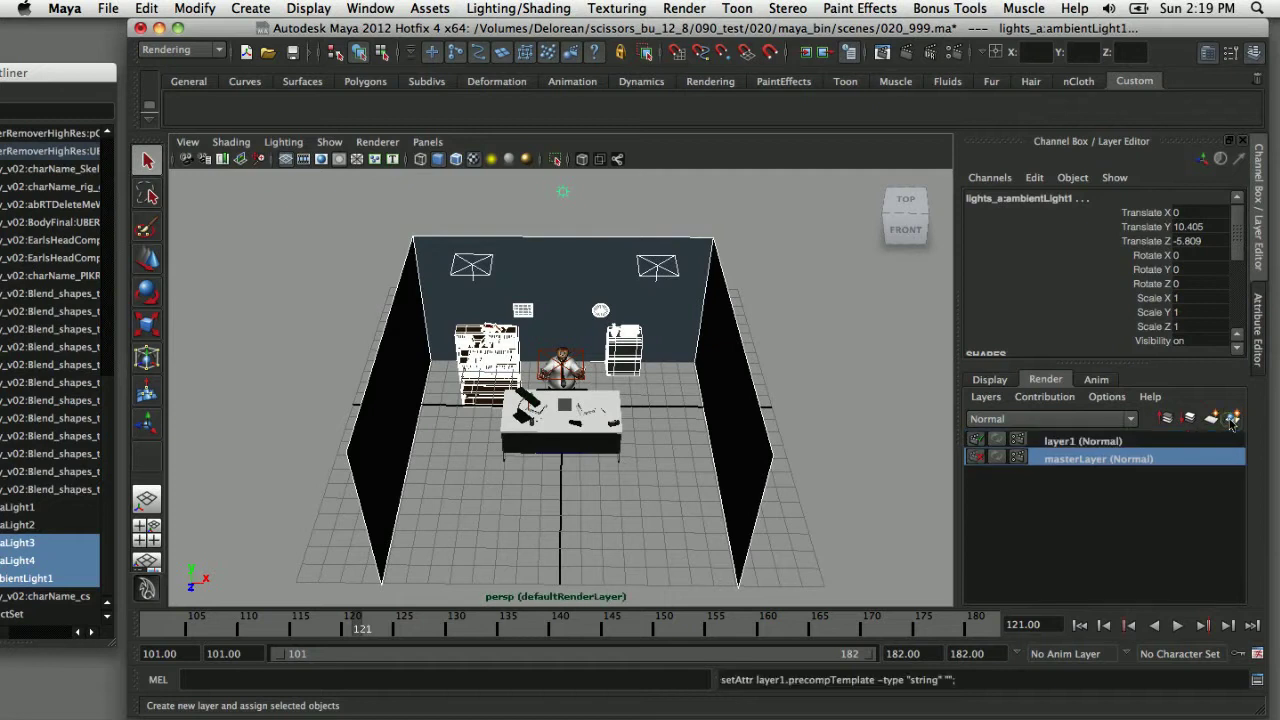
Rename the new background render layer as bg
click(1056, 444)
double_click(1056, 442)
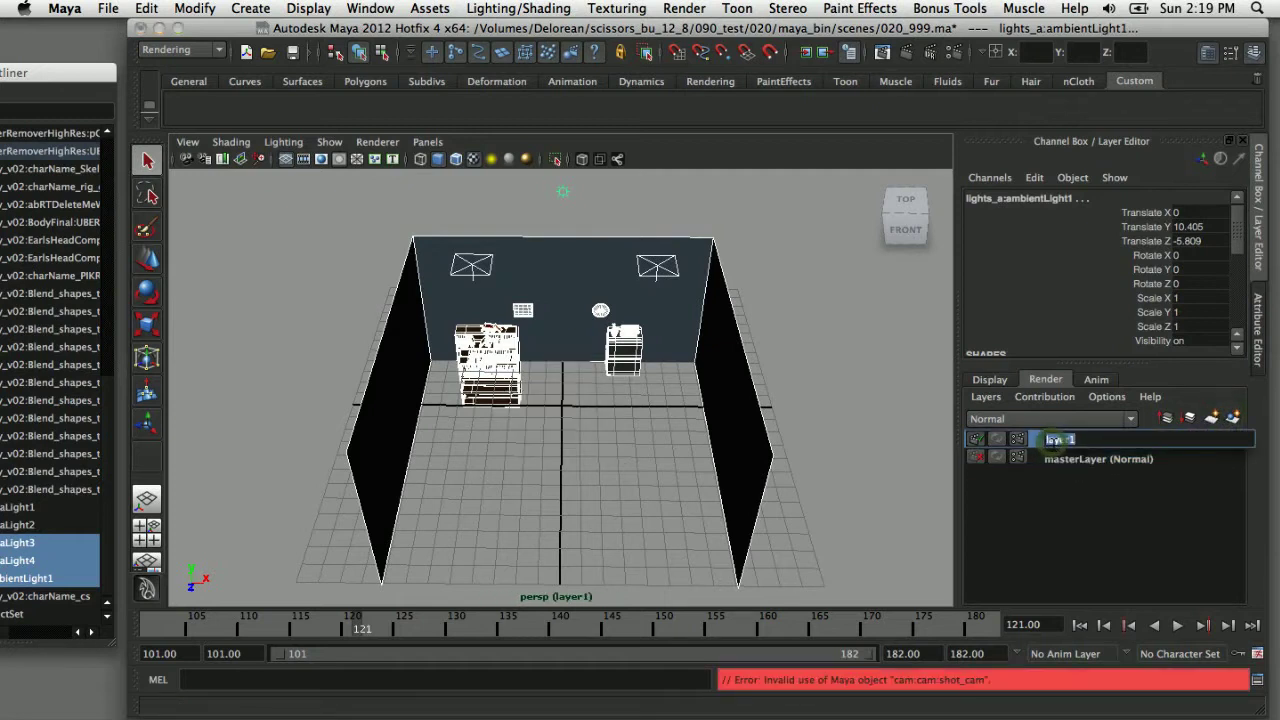
text(bg)
key(Return)
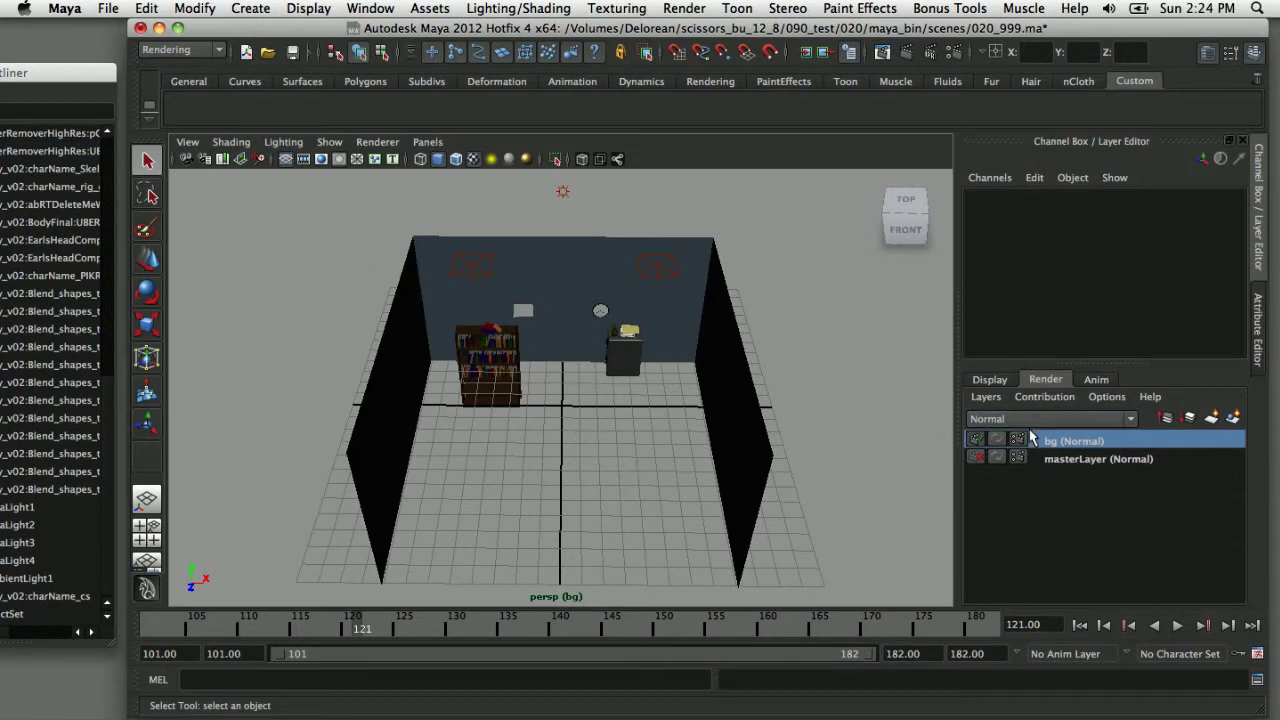
Return to masterLayer and select the desk, the props on it and the character, seen from above
click(1053, 458)
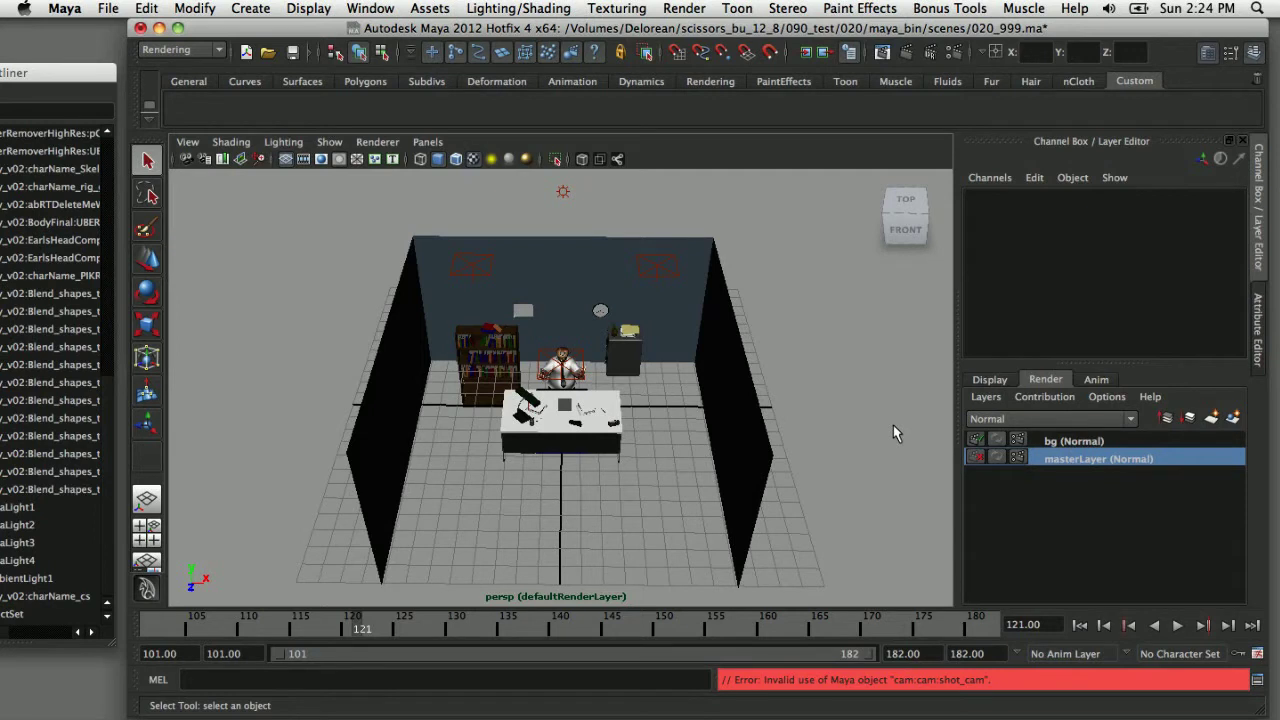
alt+drag(631, 503, 629, 549)
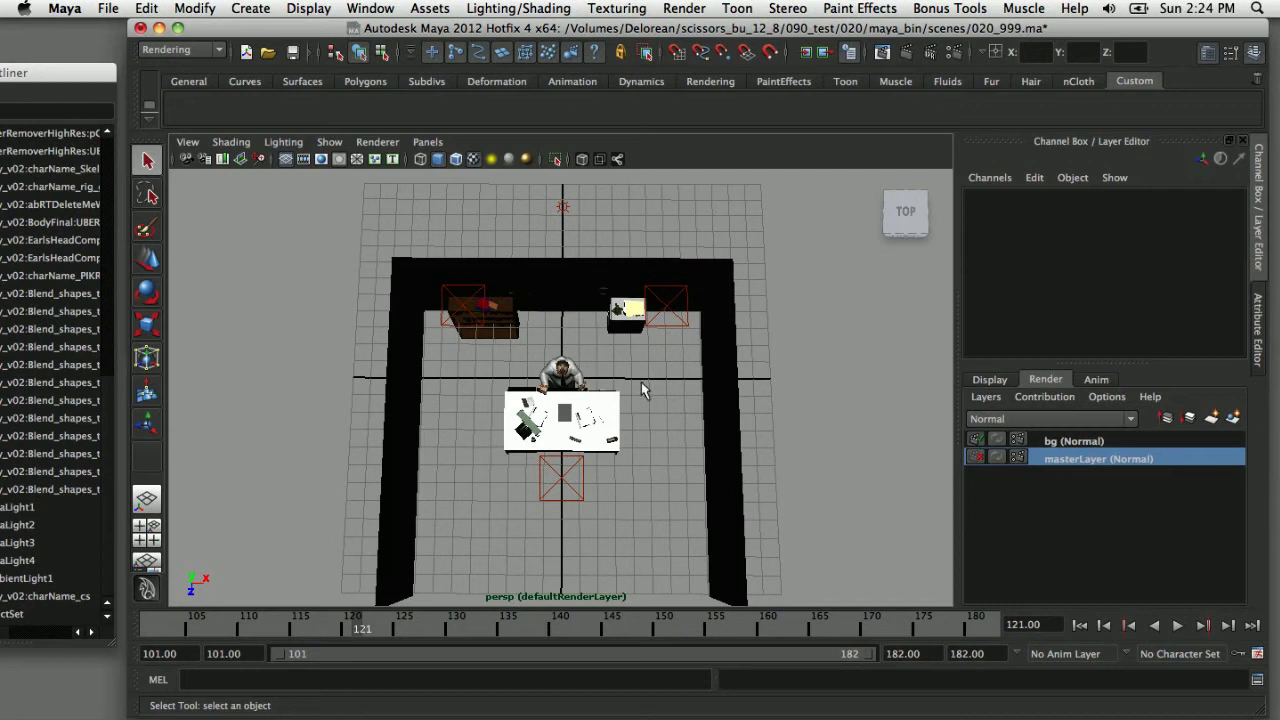
alt+drag(647, 414, 650, 412)
click(461, 356)
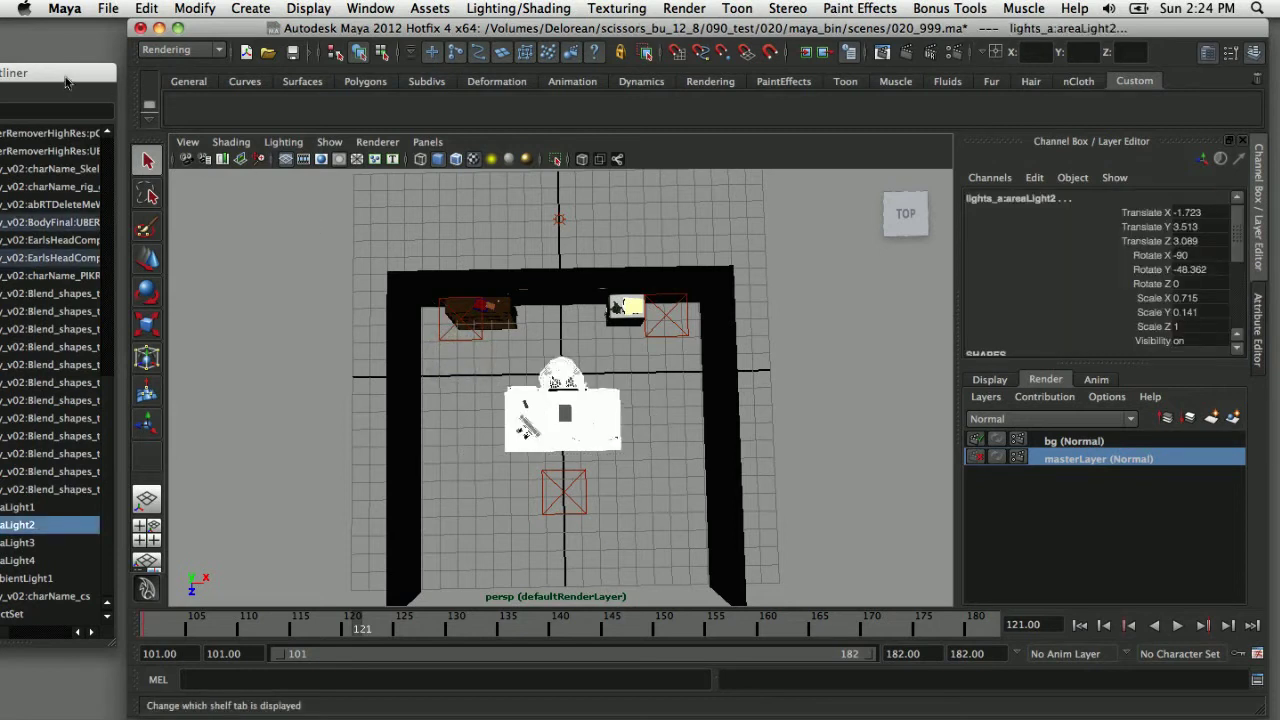
Add areaLight1 to areaLight4 and ambientLight1 to the selection and create a render layer from the selected objects
drag(63, 78, 277, 88)
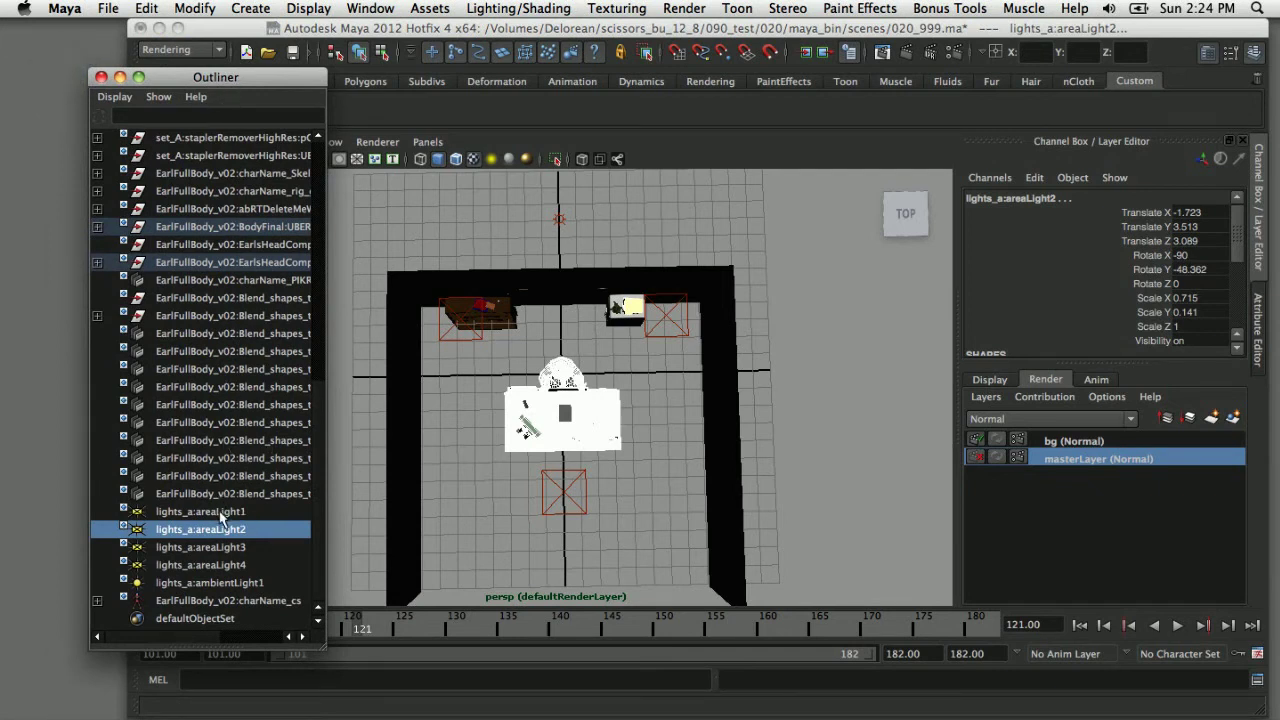
drag(221, 514, 226, 588)
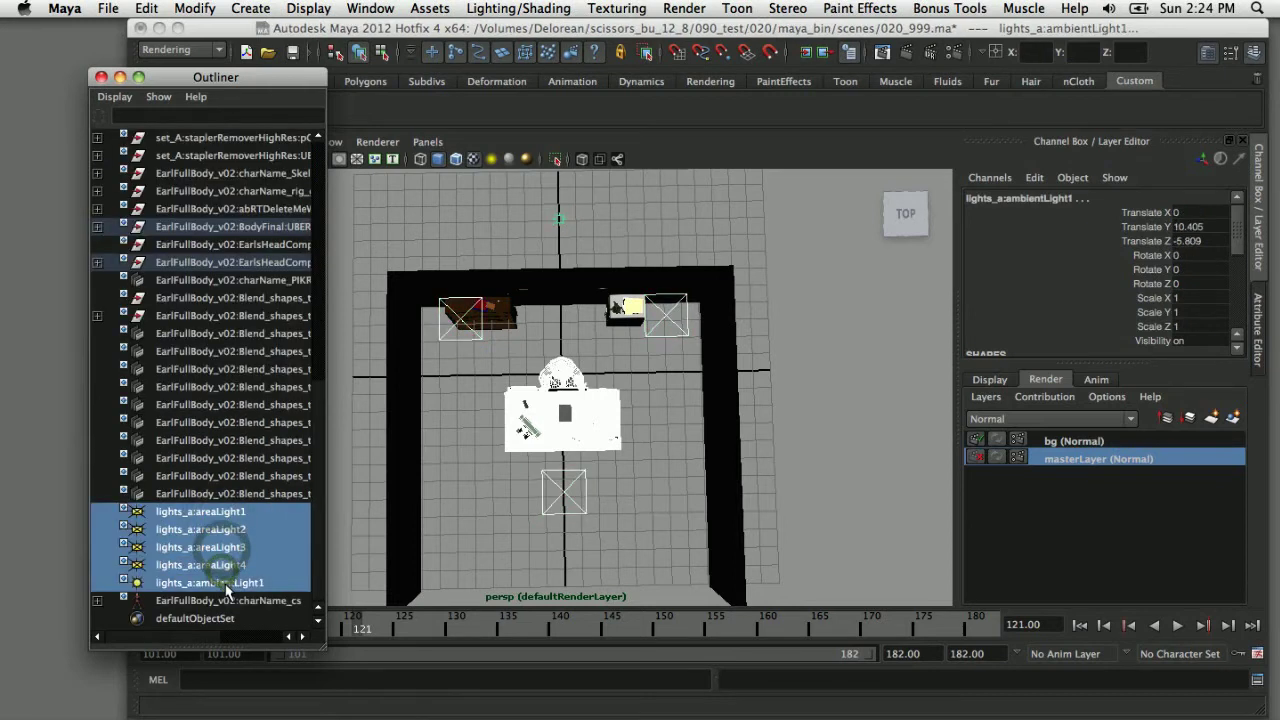
click(1232, 425)
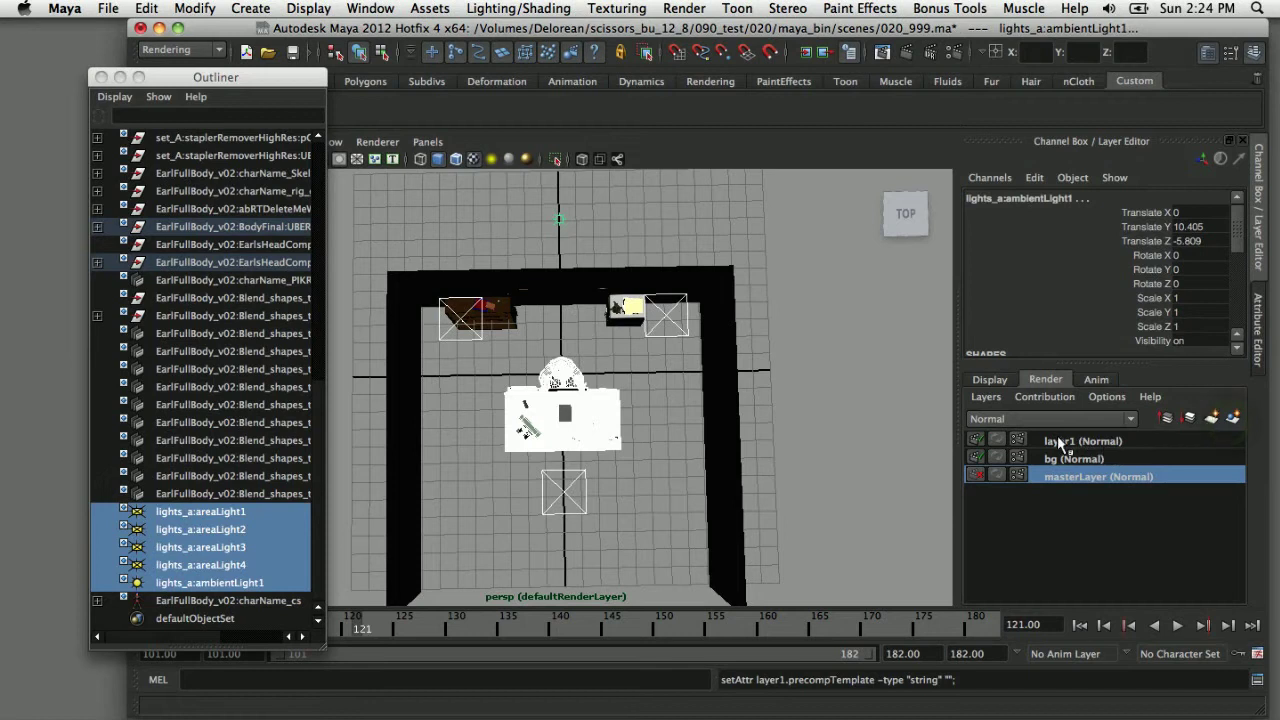
Rename the new foreground render layer as fg and clear the object selection
double_click(1060, 443)
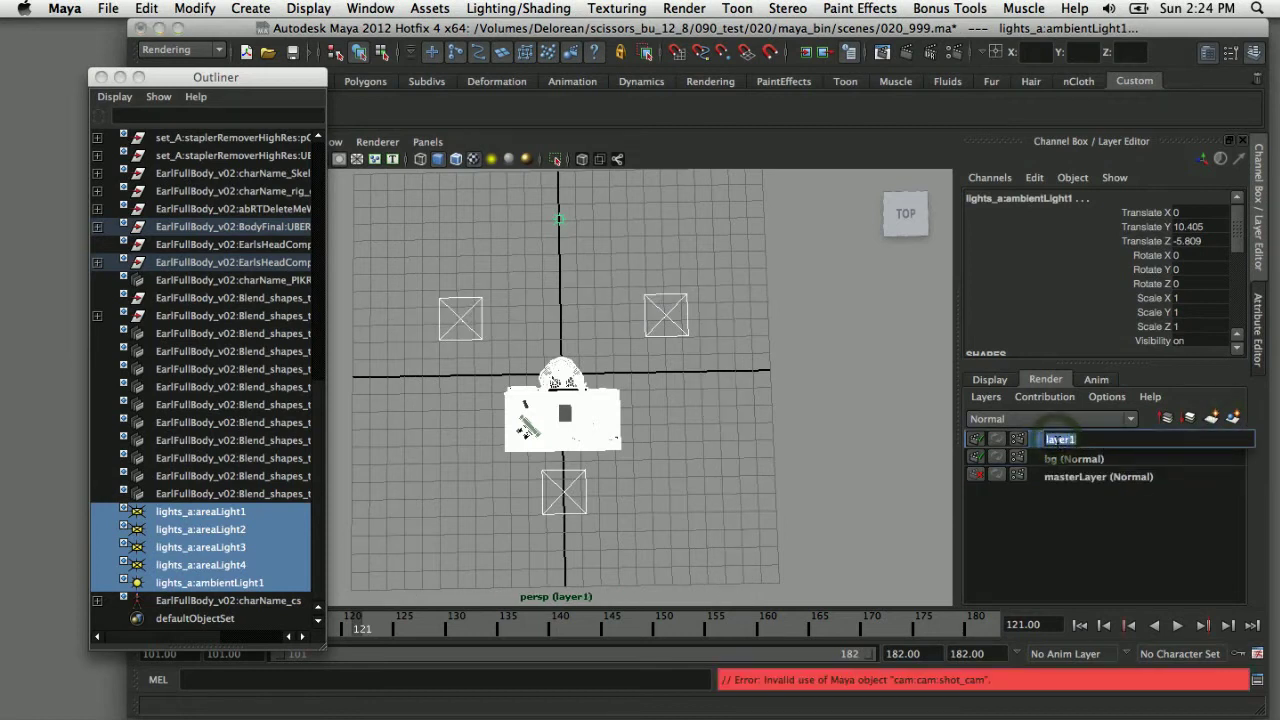
text(fg)
key(Return)
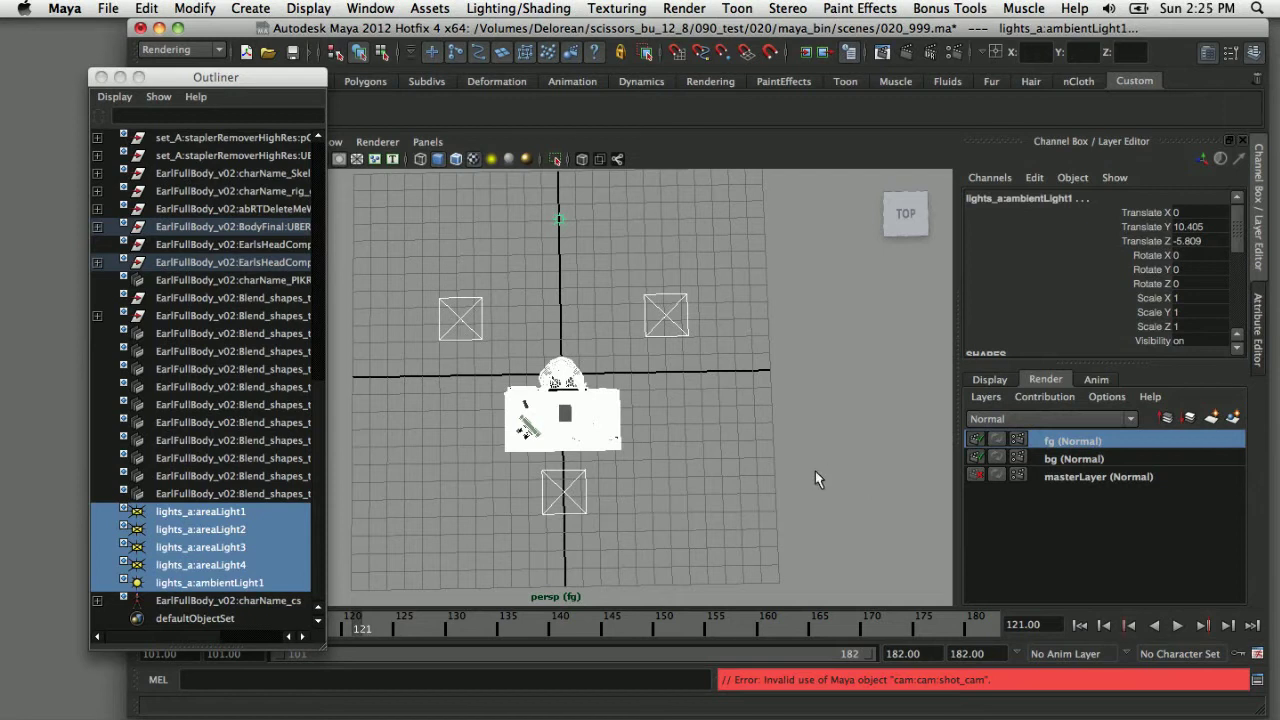
alt+drag(815, 471, 734, 432)
click(739, 436)
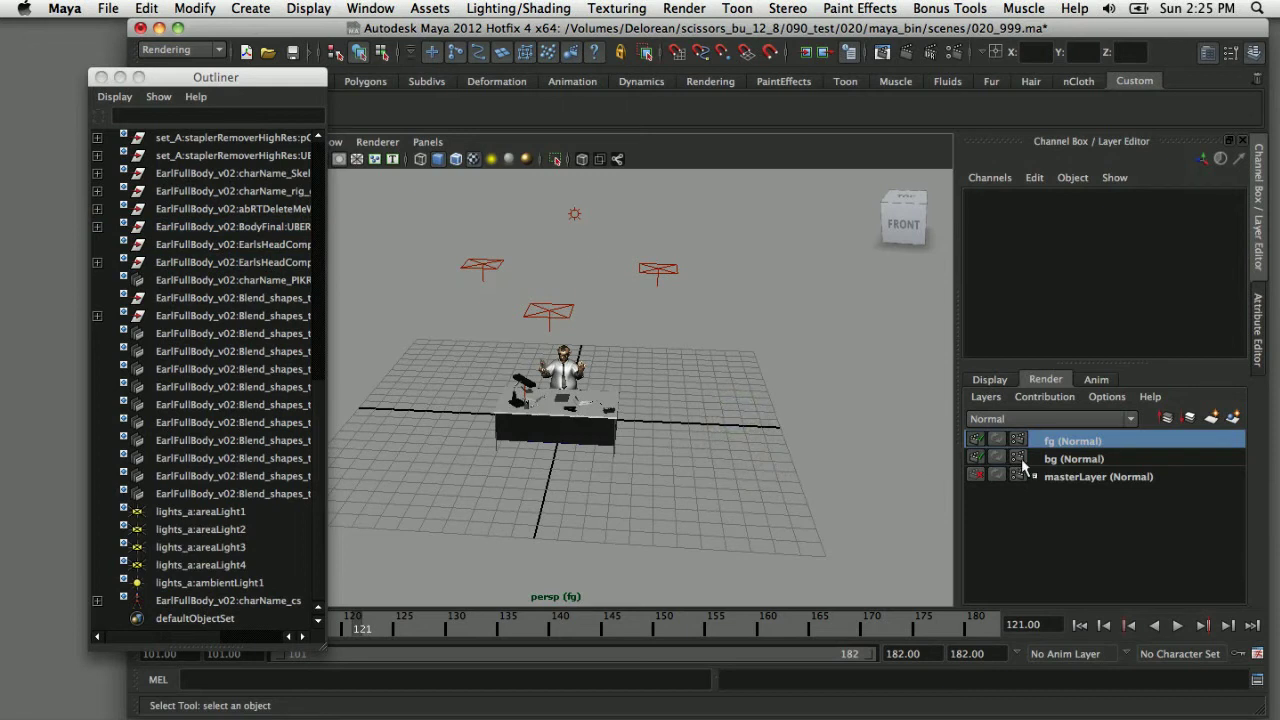
View the contents of the bg render layer and compare them with the full scene in masterLayer
click(1075, 460)
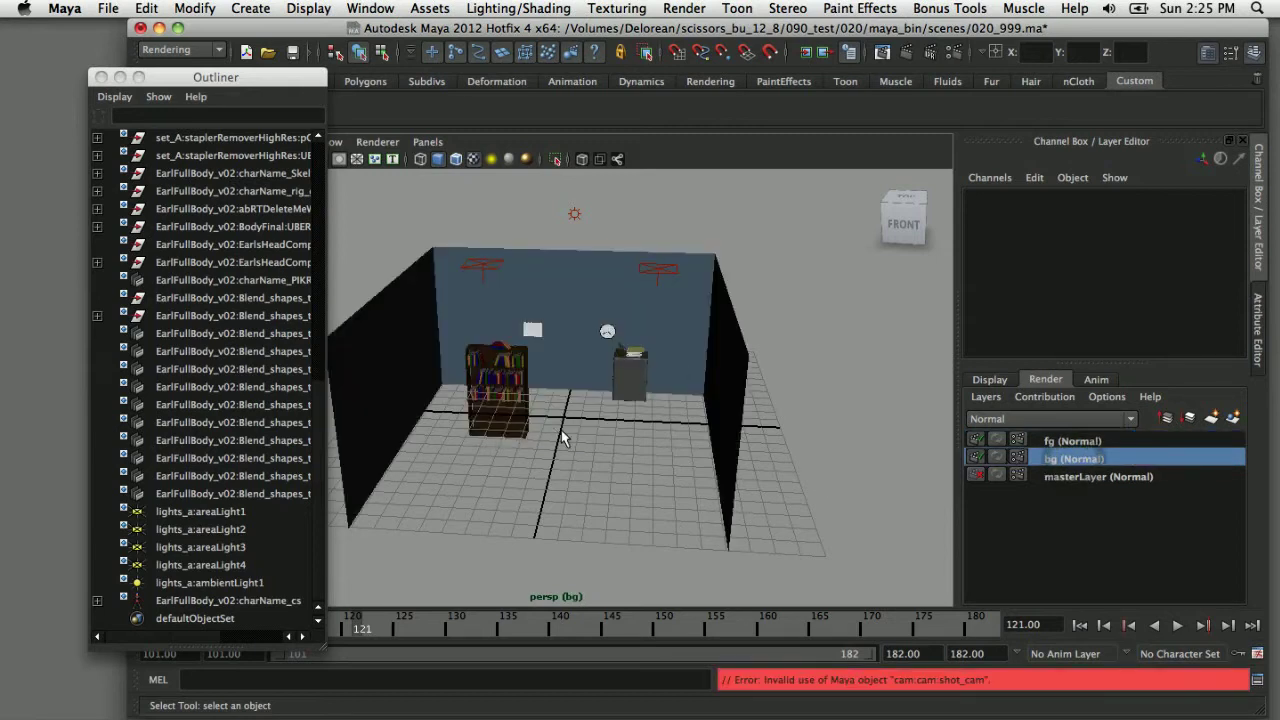
click(1061, 477)
mouse_move(827, 470)
alt+mouse_down()
mouse_move(829, 505)
mouse_move(829, 466)
mouse_move(817, 465)
alt+mouse_up()
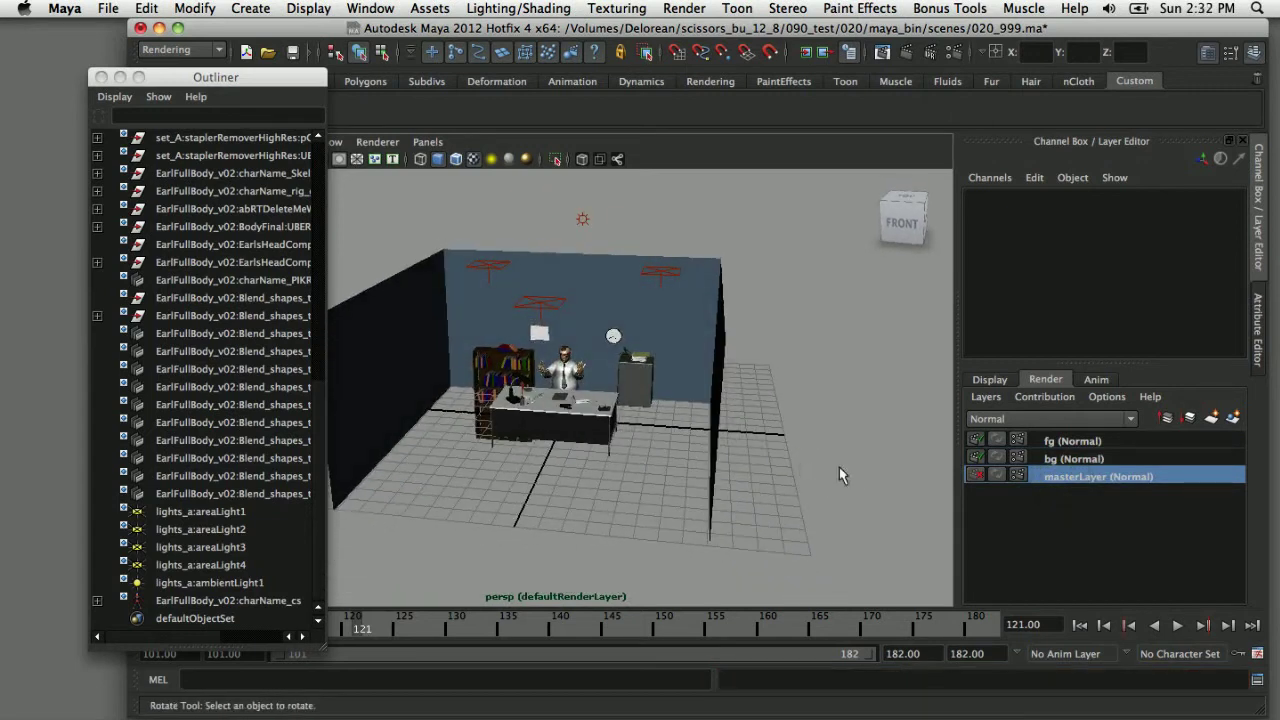
alt+middle_drag(801, 463, 872, 468)
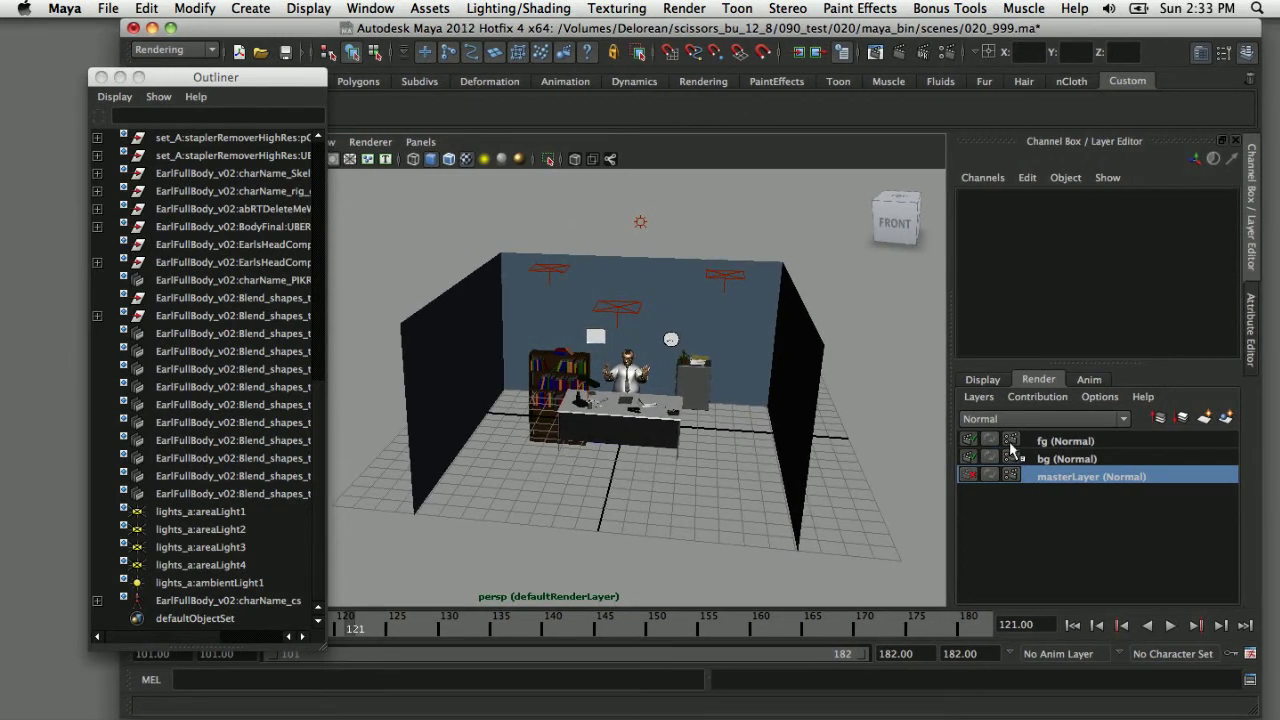
Open the render settings for the fg layer and switch them to the bg layer
click(1010, 441)
click(1010, 441)
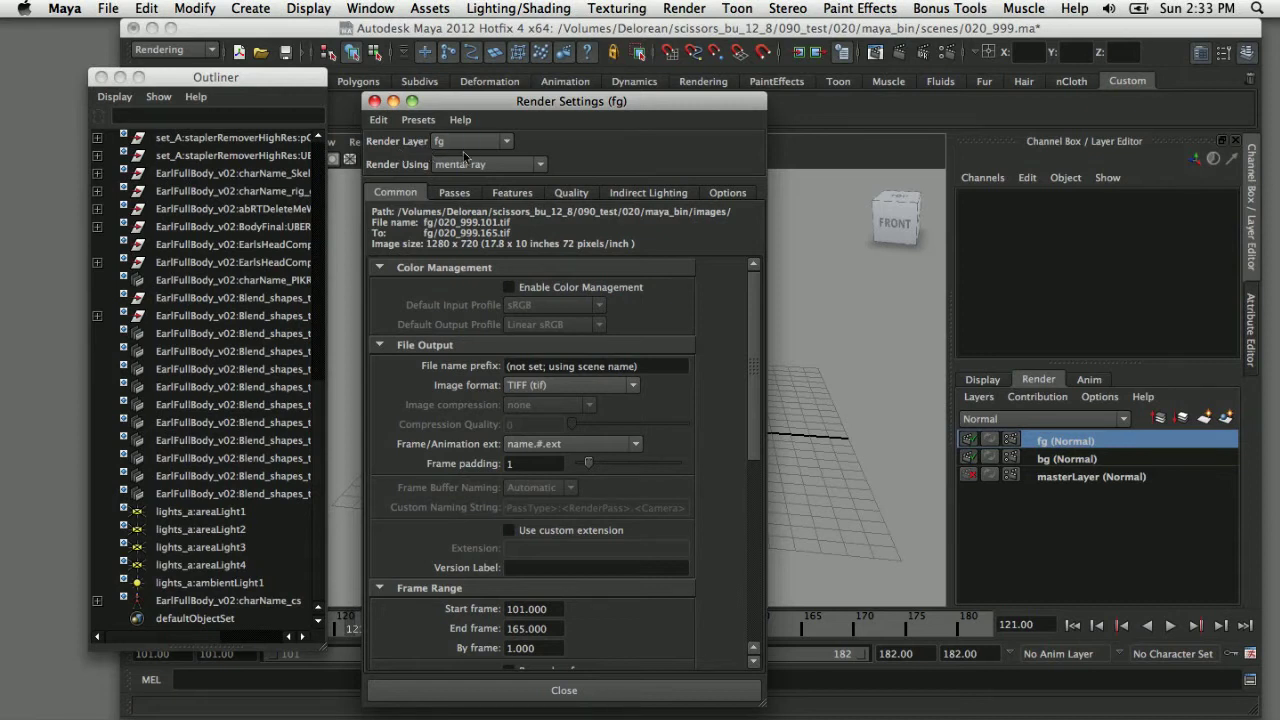
click(505, 143)
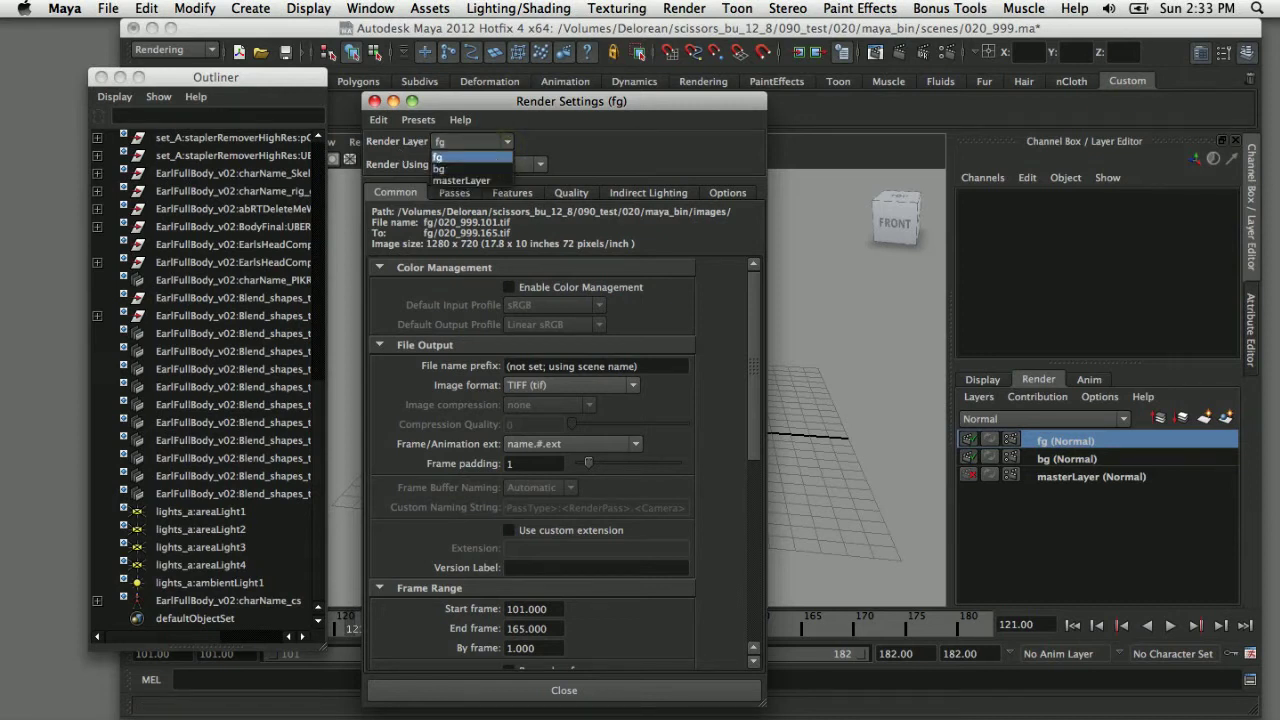
click(498, 169)
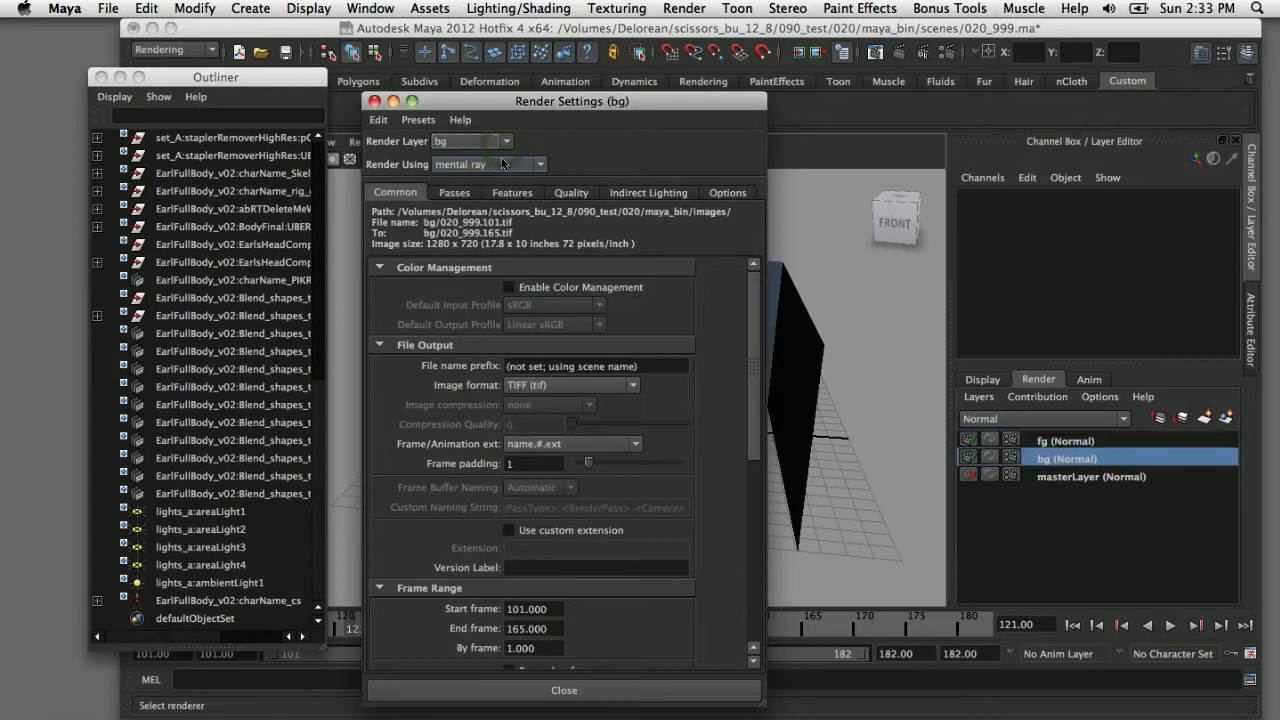
click(503, 164)
click(565, 138)
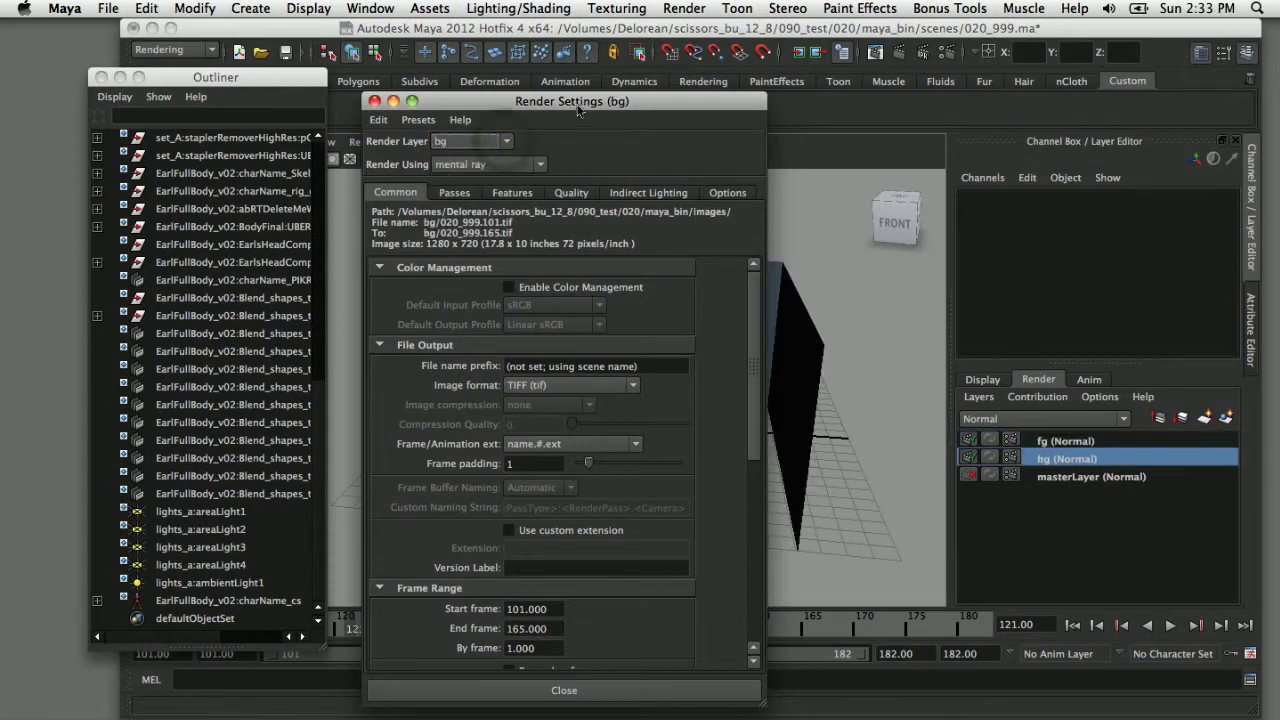
Move the render settings window clear of the scene view and switch its render layer to fg
drag(577, 109, 1031, 95)
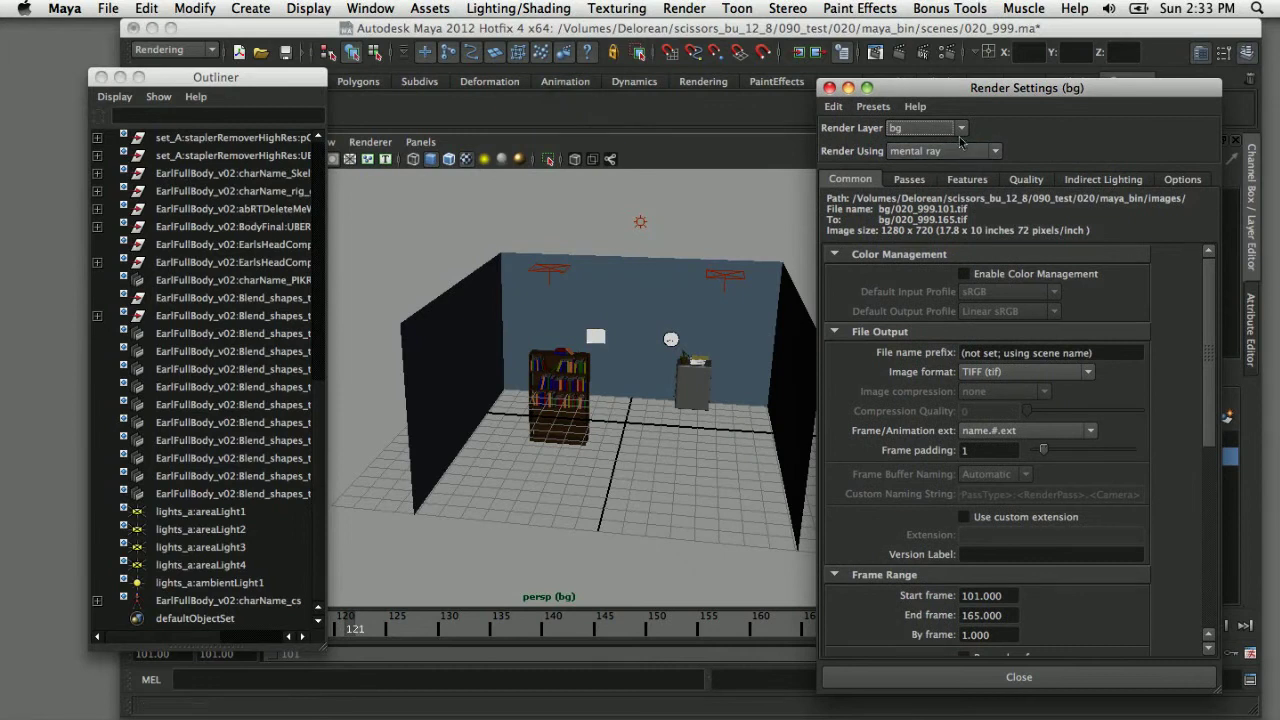
click(958, 131)
click(915, 170)
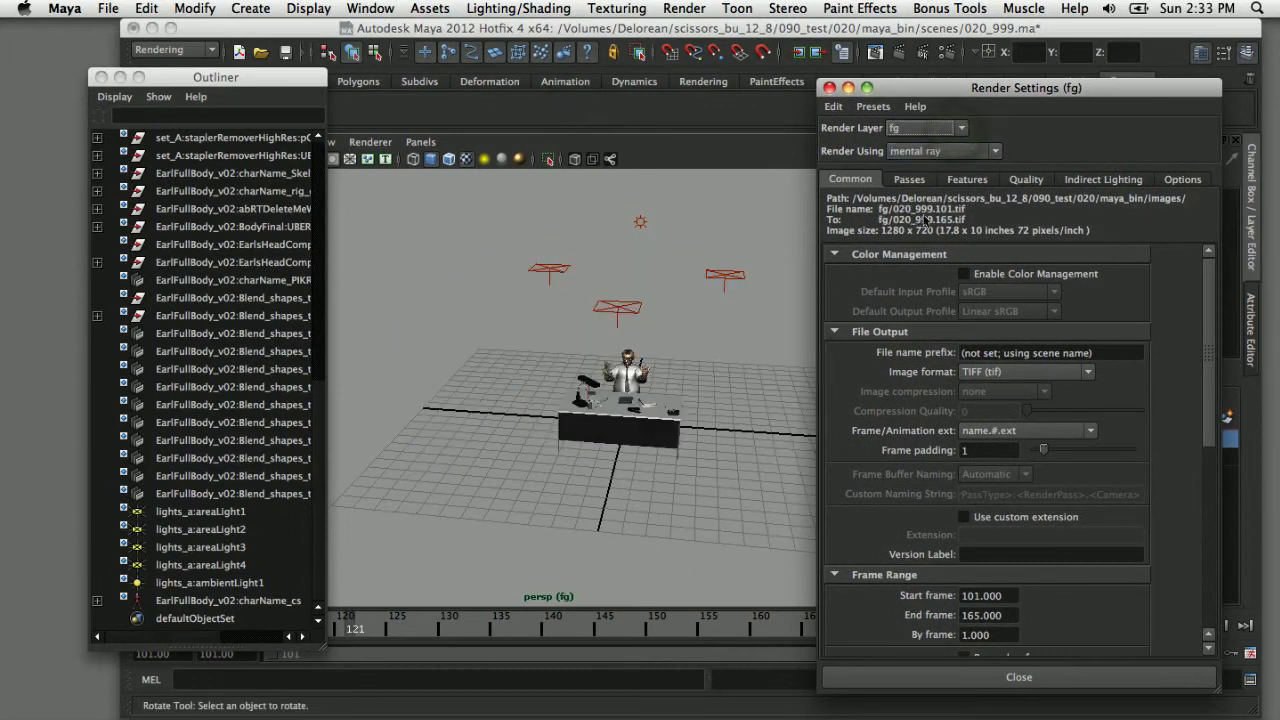
Build the render file name prefix as <RenderLayer>/<Scene> using the layer name and scene name keywords
click(958, 129)
click(955, 156)
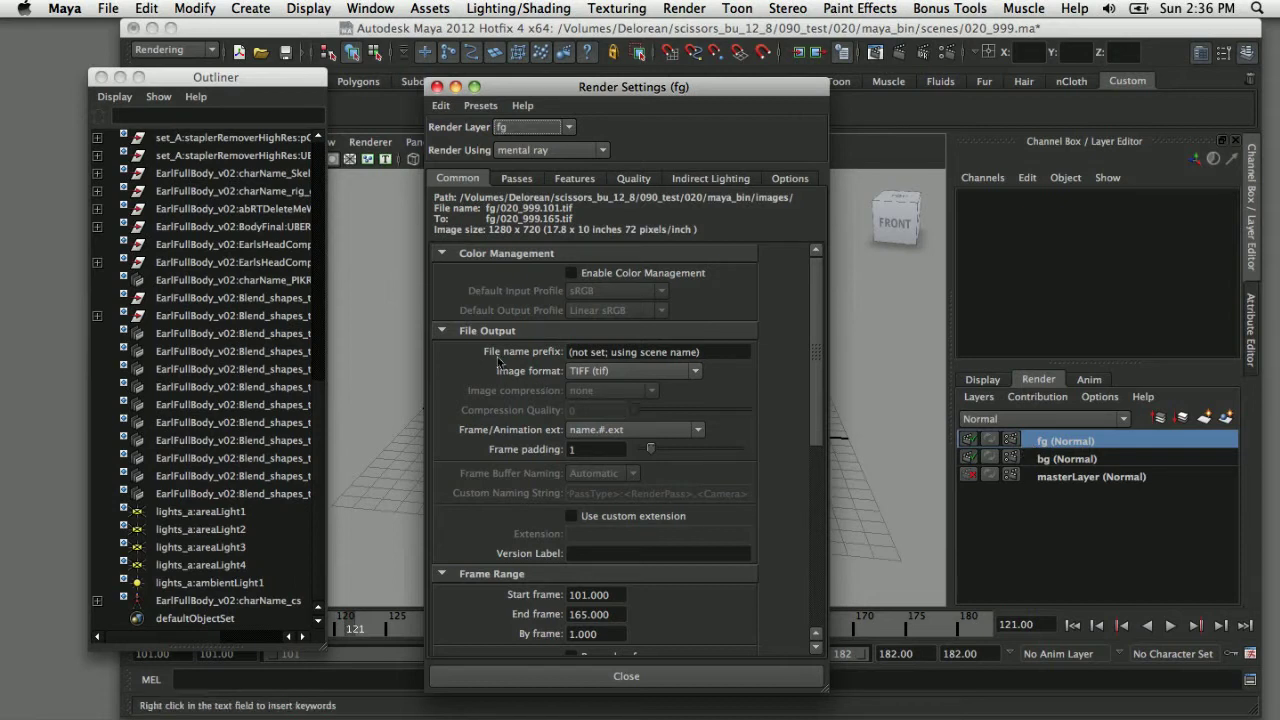
right_click(611, 352)
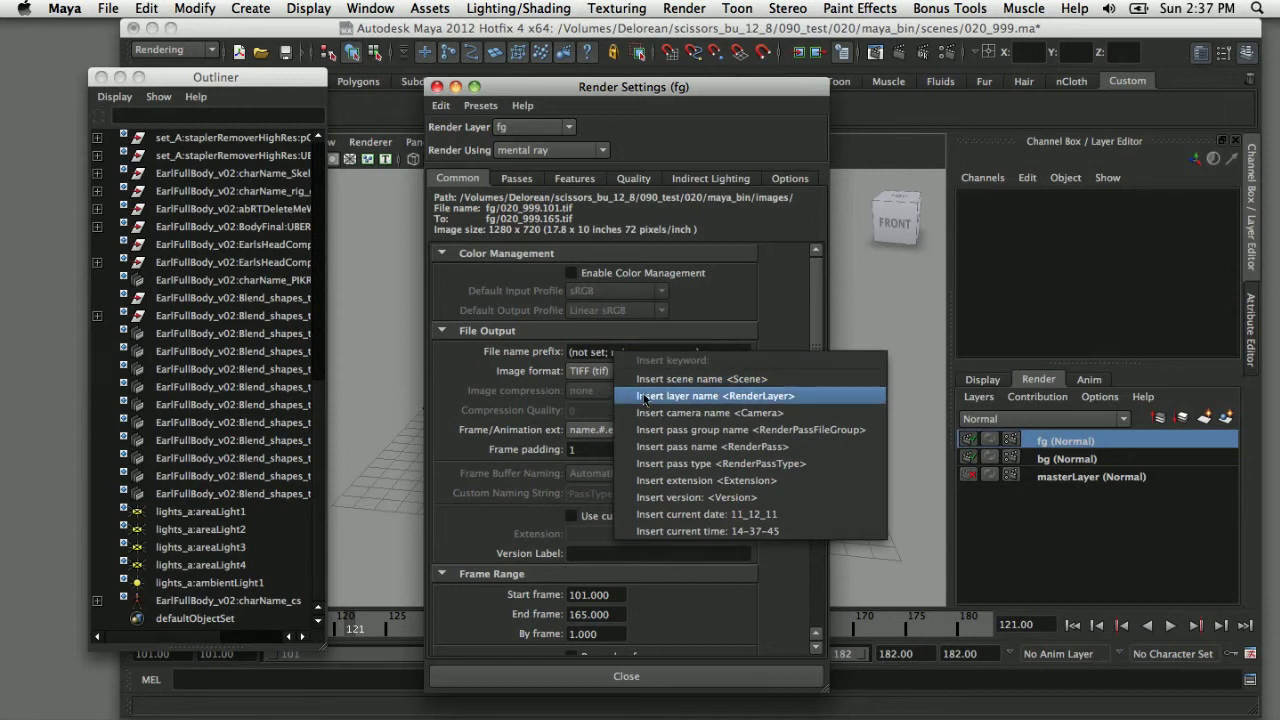
click(644, 397)
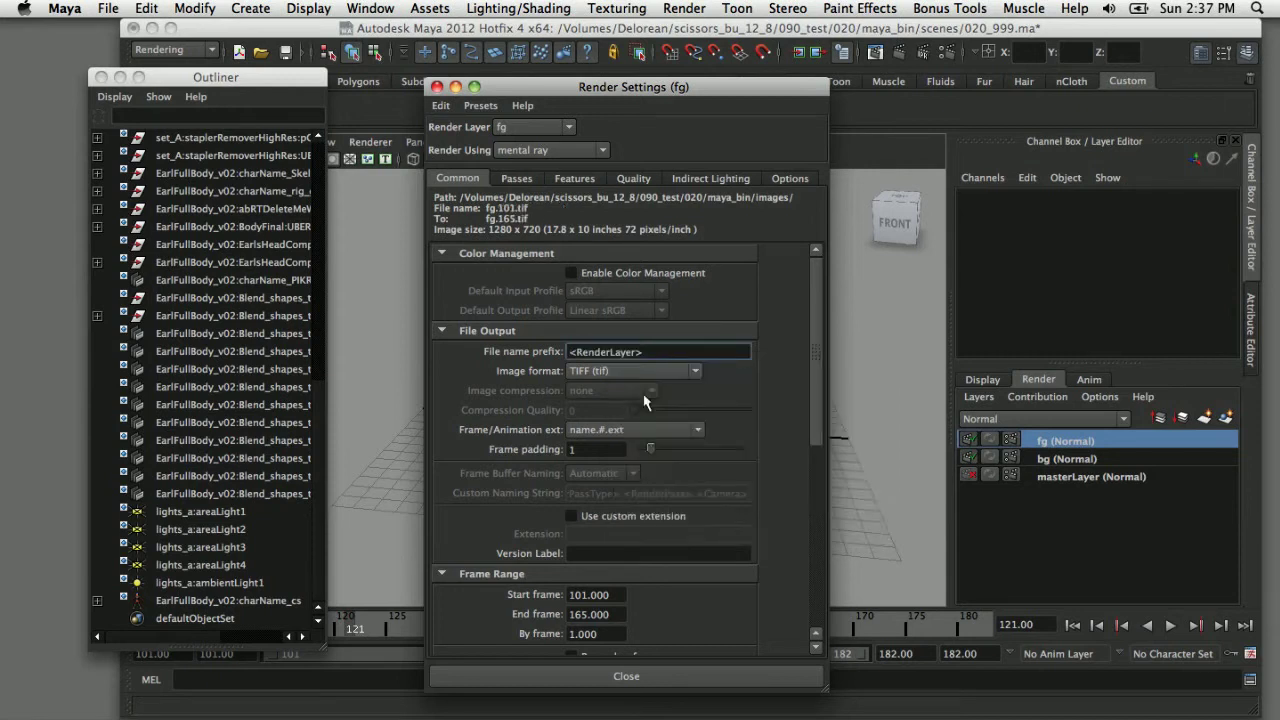
text(/)
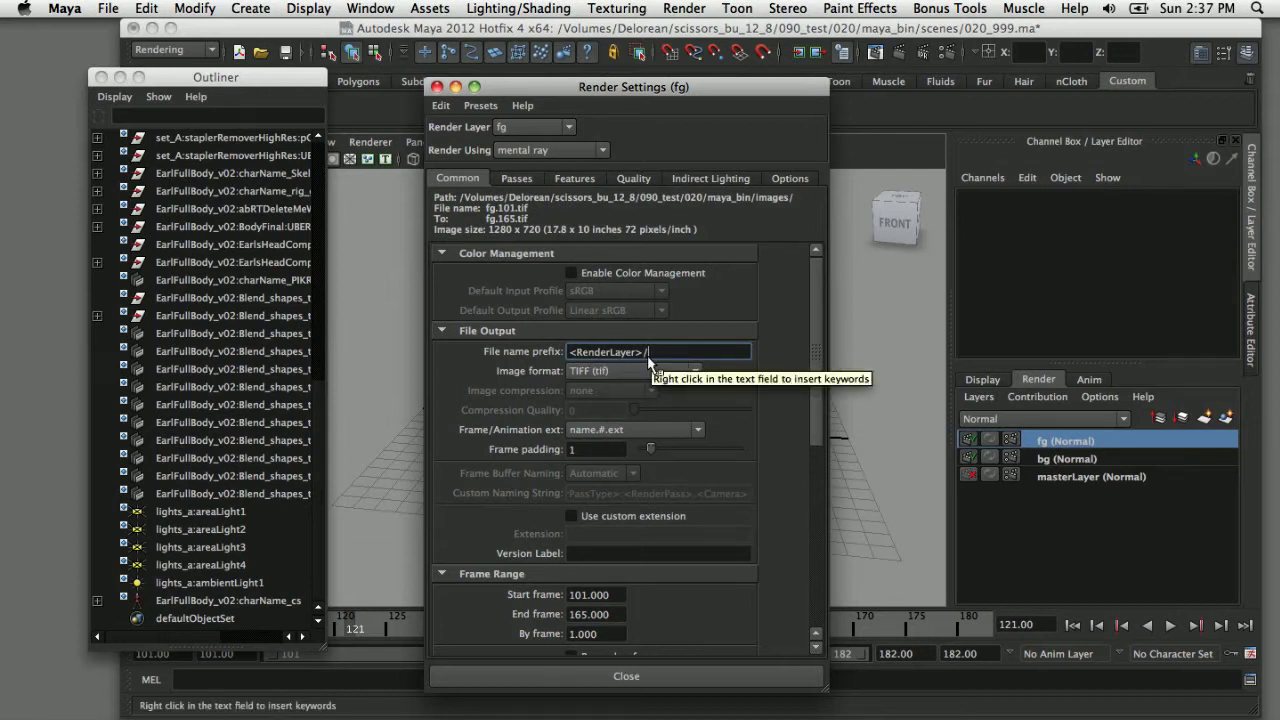
right_click(657, 353)
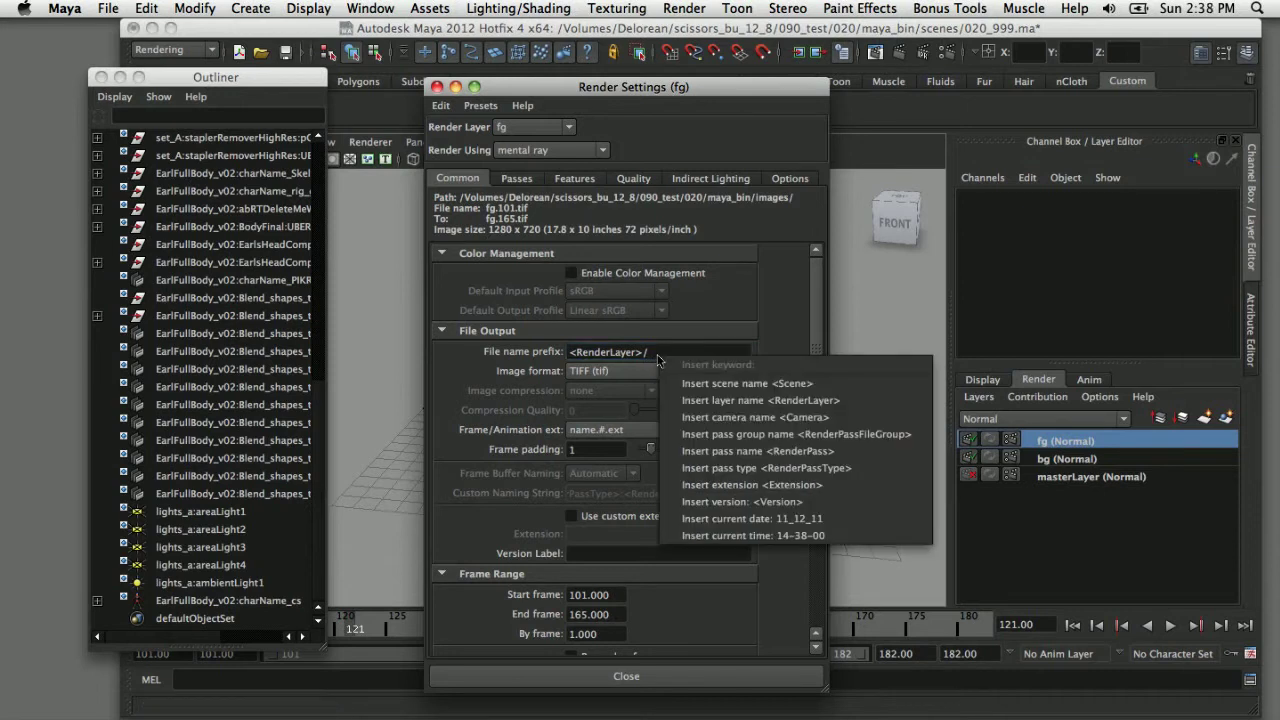
click(670, 384)
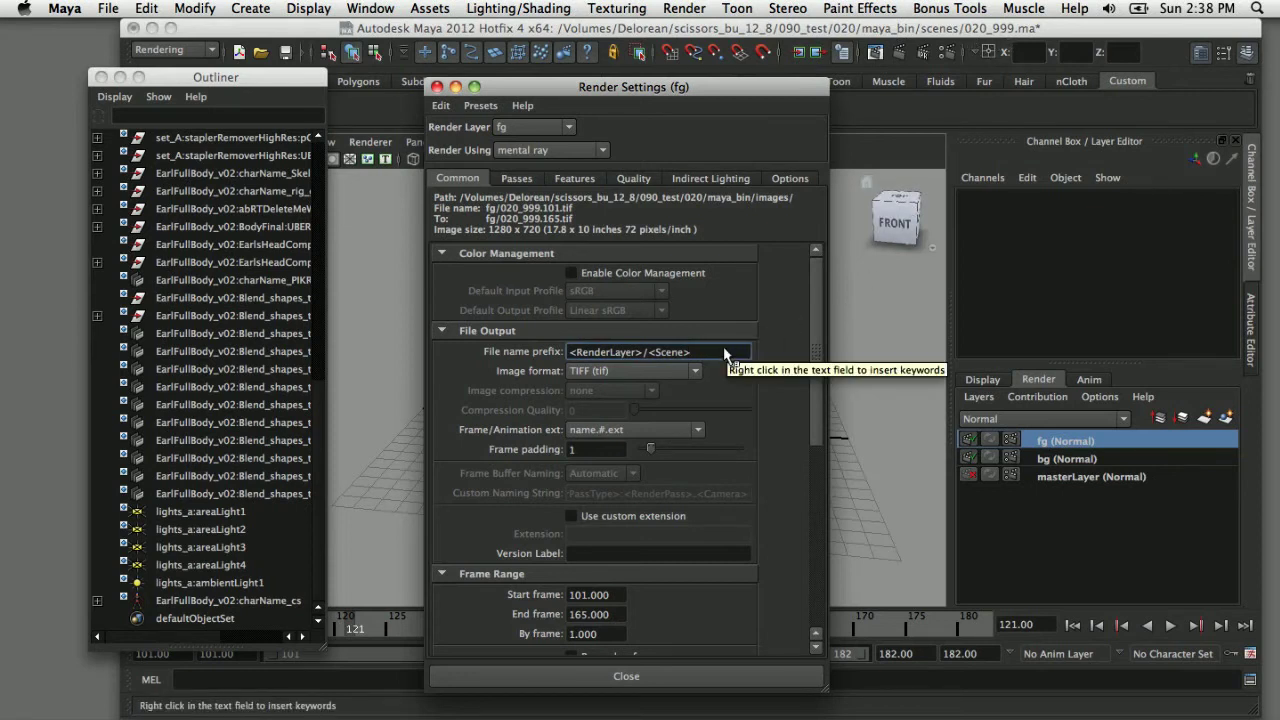
Append an underscore and the layer name keyword so the file name prefix reads <RenderLayer>/<Scene>_<RenderLayer>, and review its parts
text(_)
right_click(726, 356)
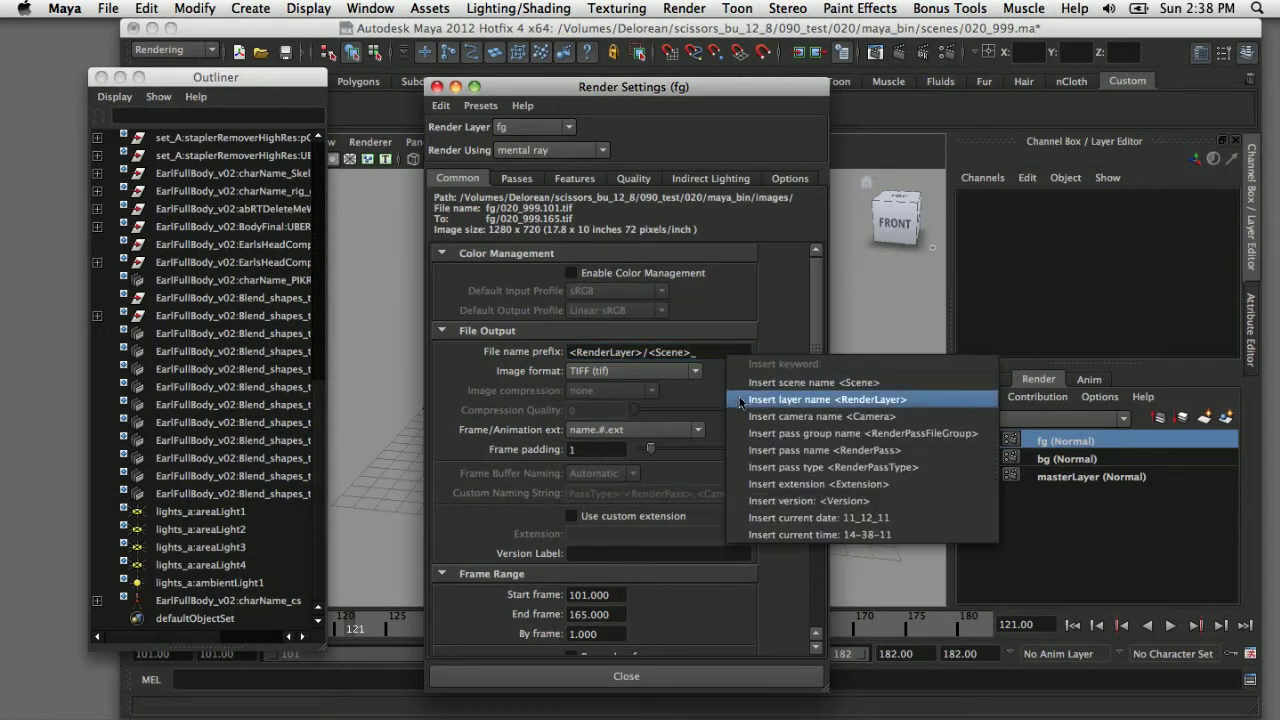
click(741, 401)
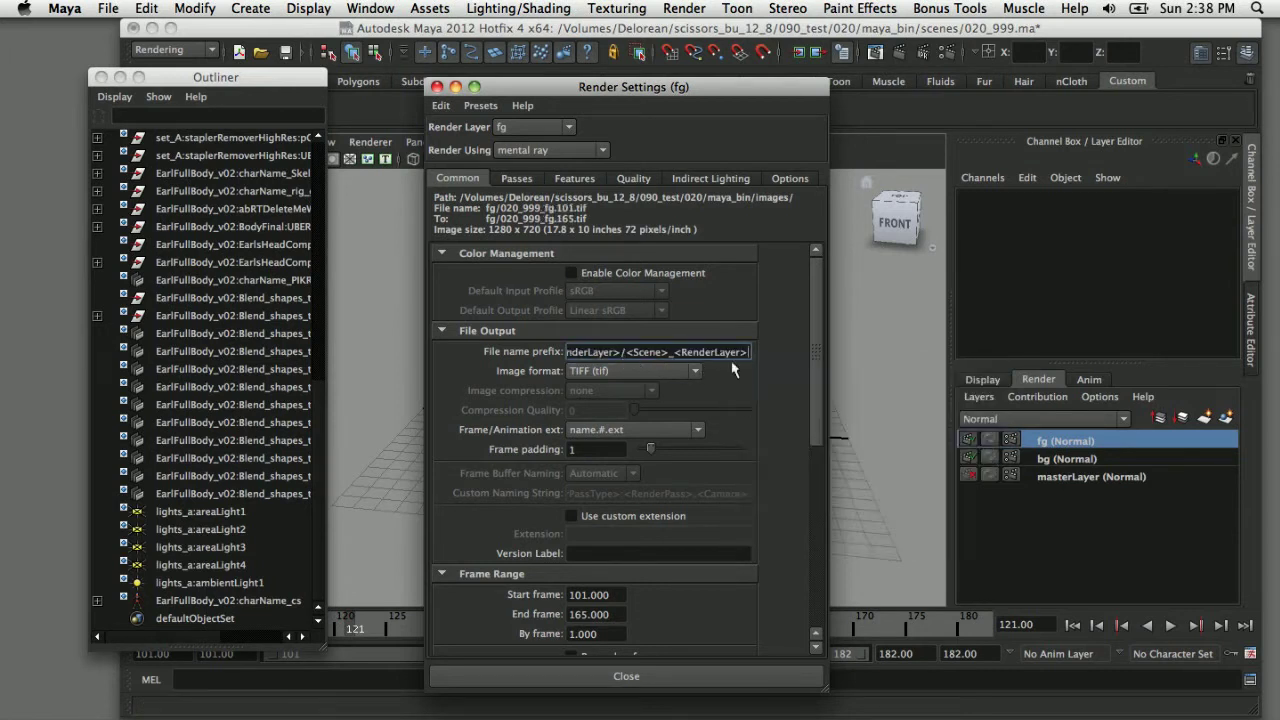
drag(595, 355, 549, 357)
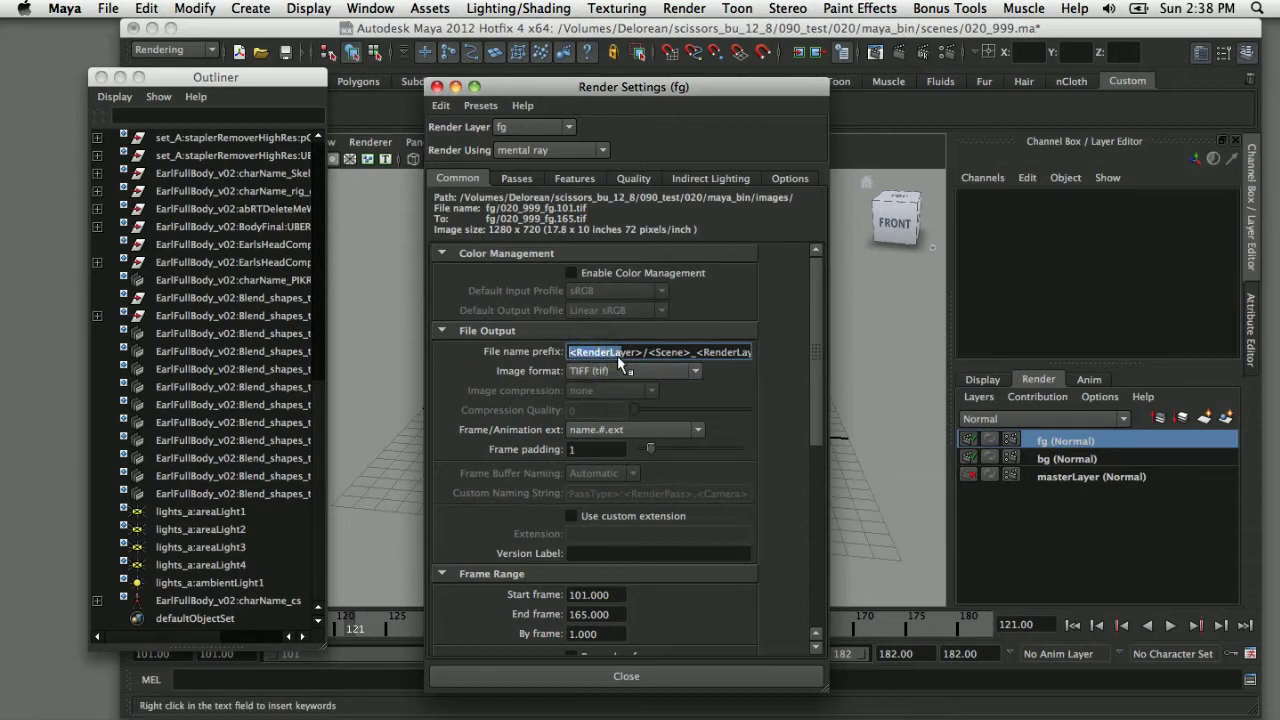
drag(665, 354, 749, 356)
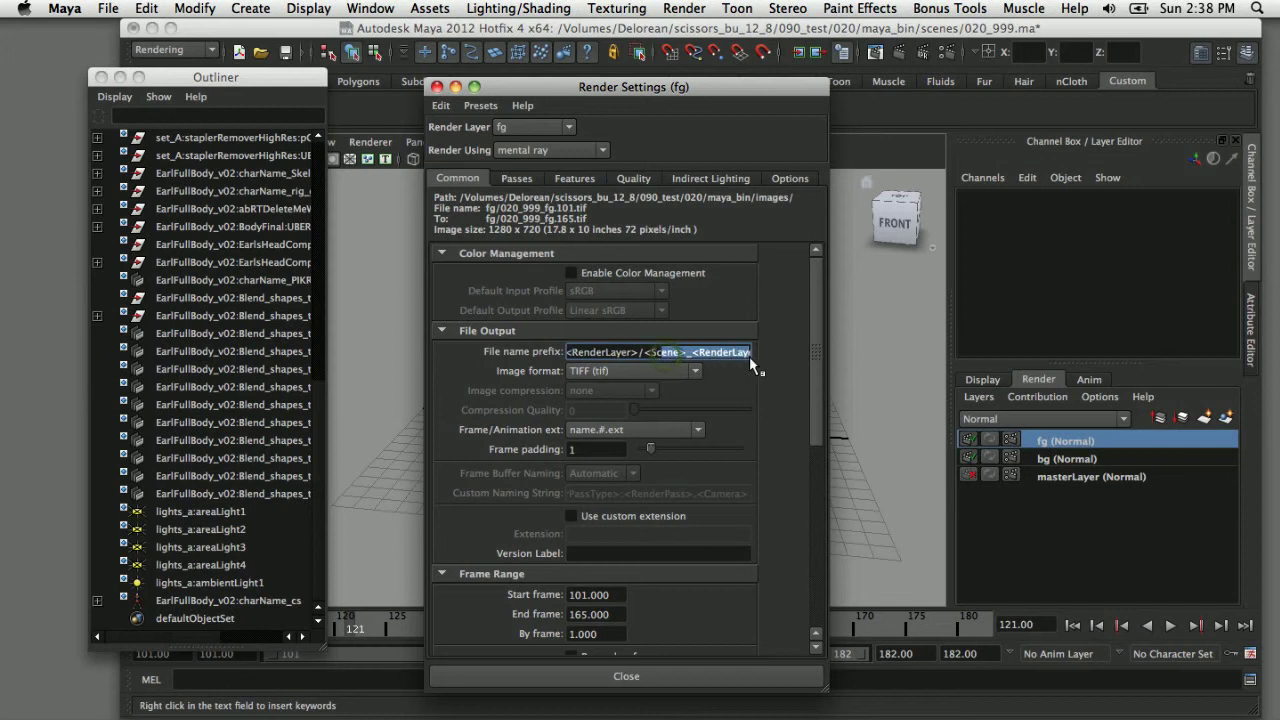
click(647, 351)
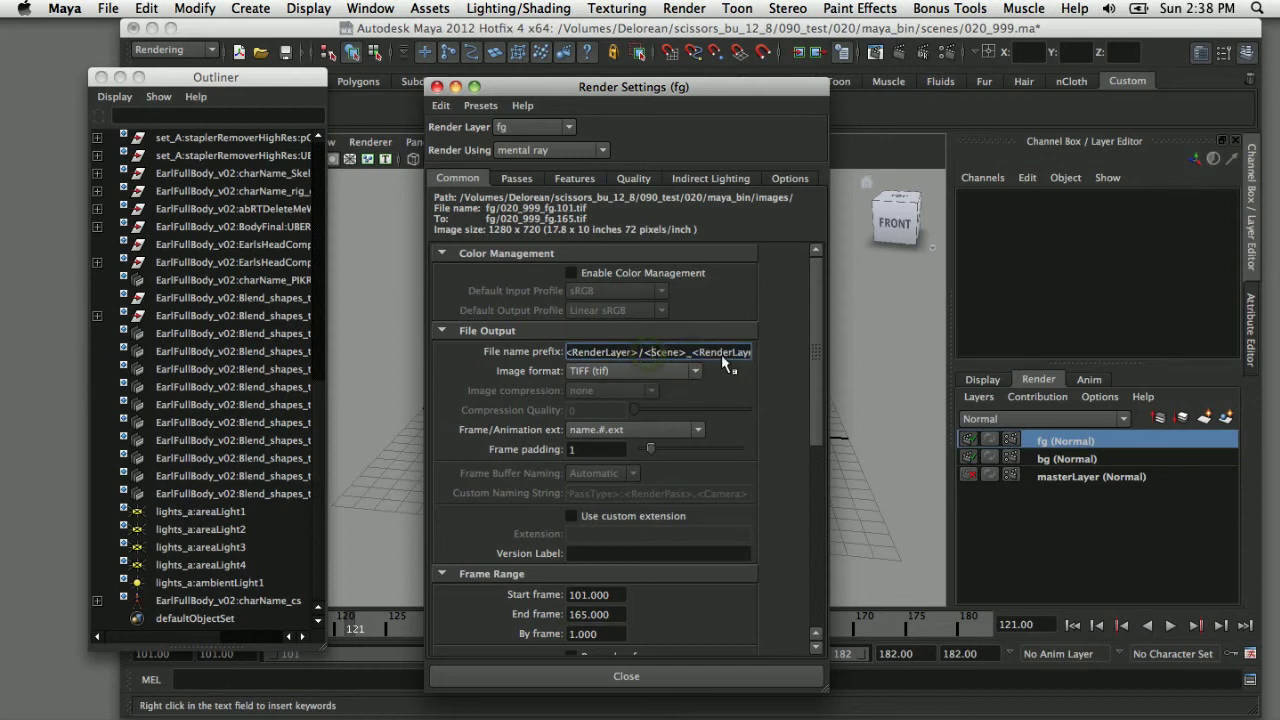
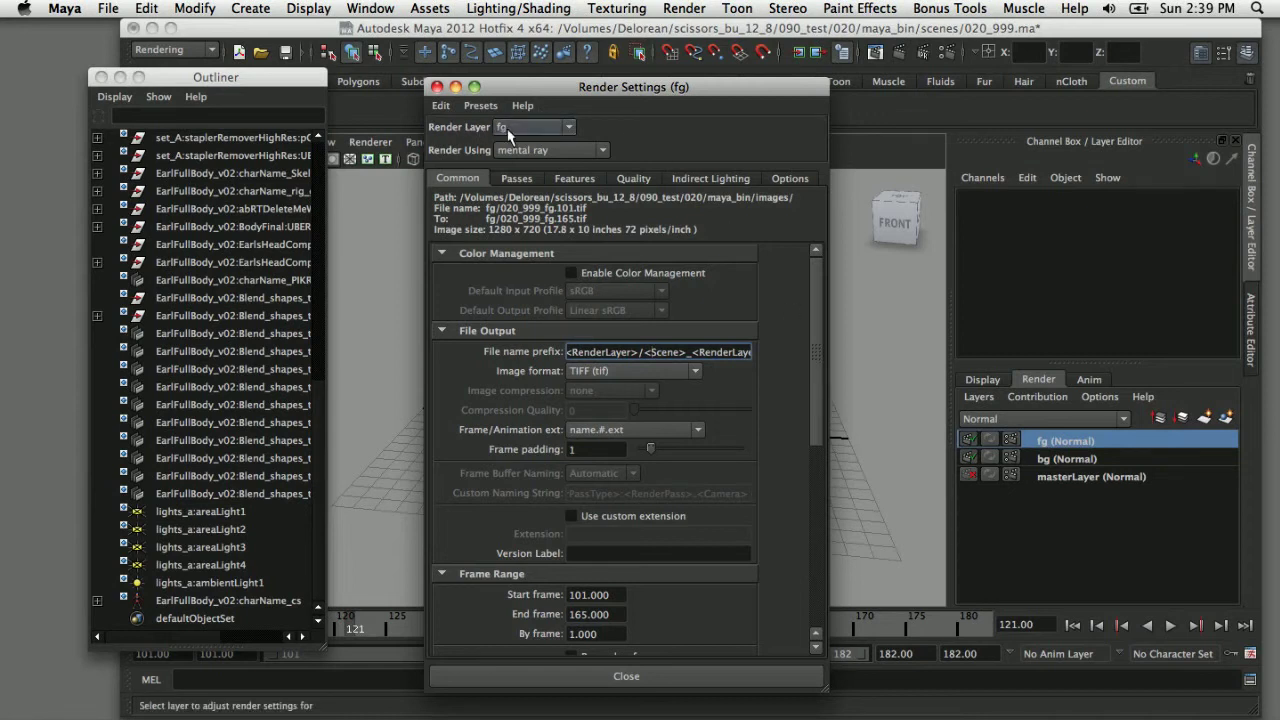
Move the render settings window off the scene view, scrub to frame 145 and switch the settings to the bg layer
drag(612, 92, 297, 97)
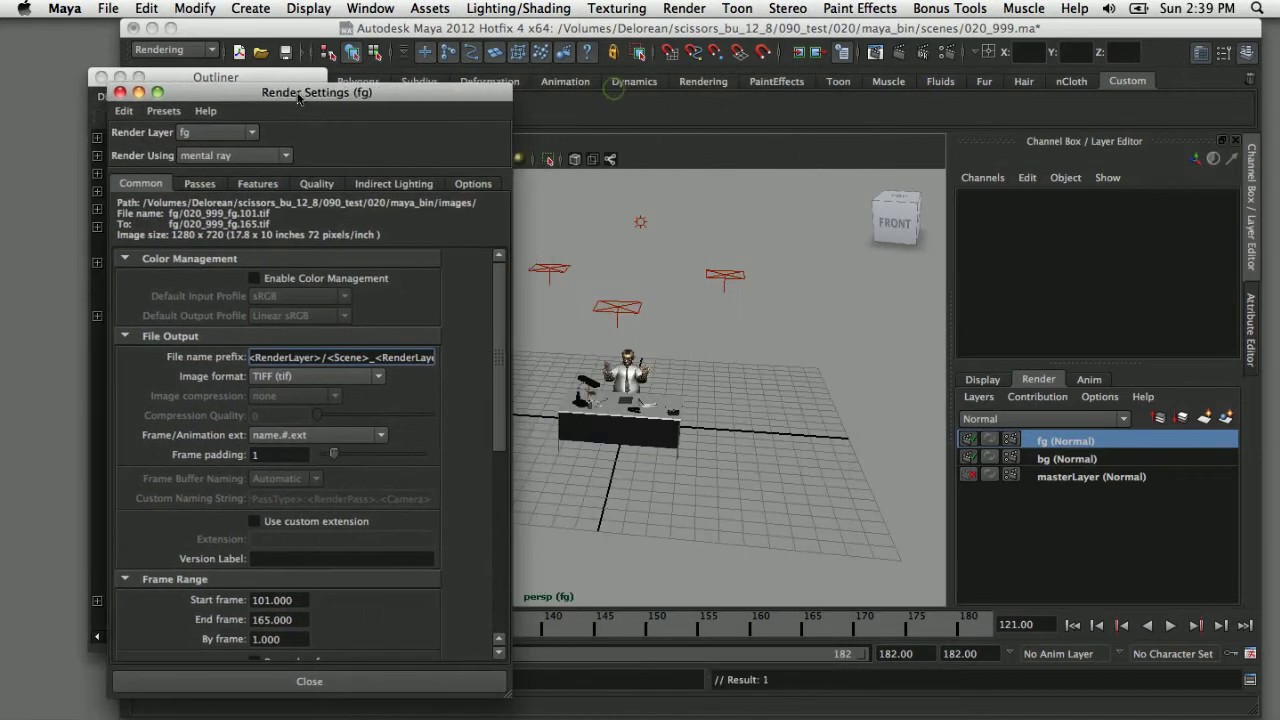
mouse_move(579, 636)
mouse_down()
mouse_move(697, 634)
mouse_move(604, 634)
mouse_up()
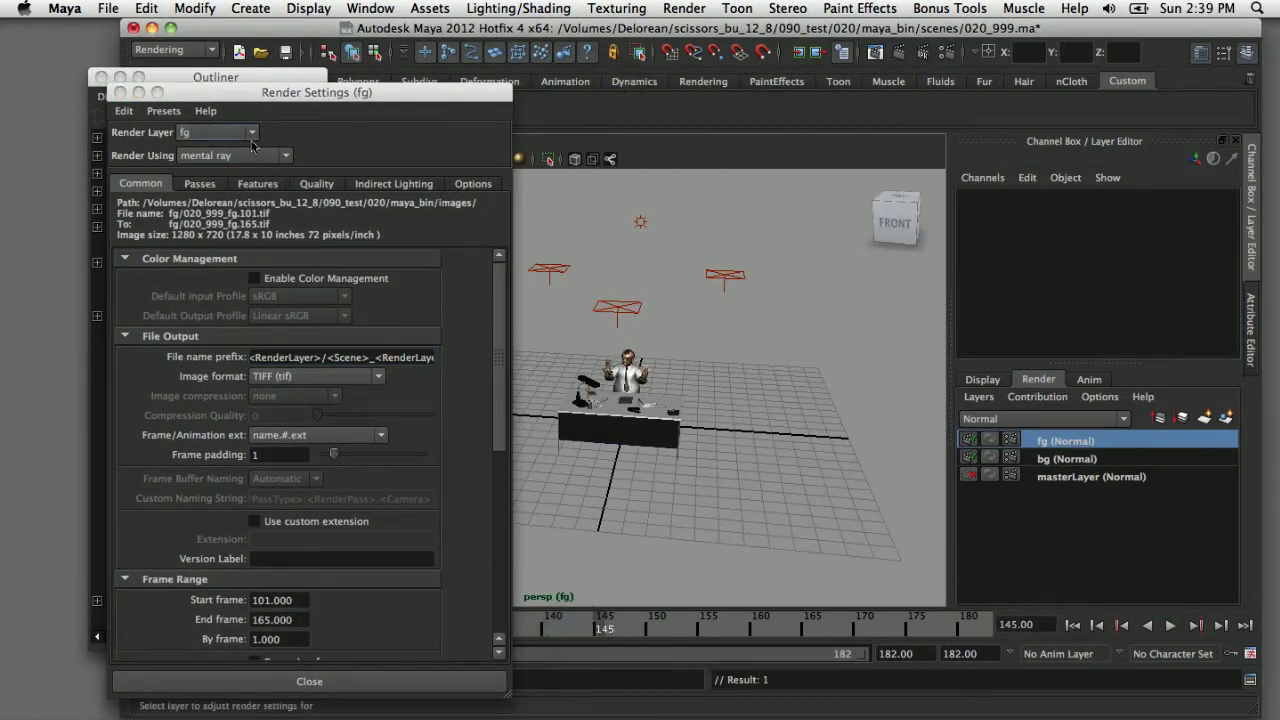
click(250, 134)
click(247, 158)
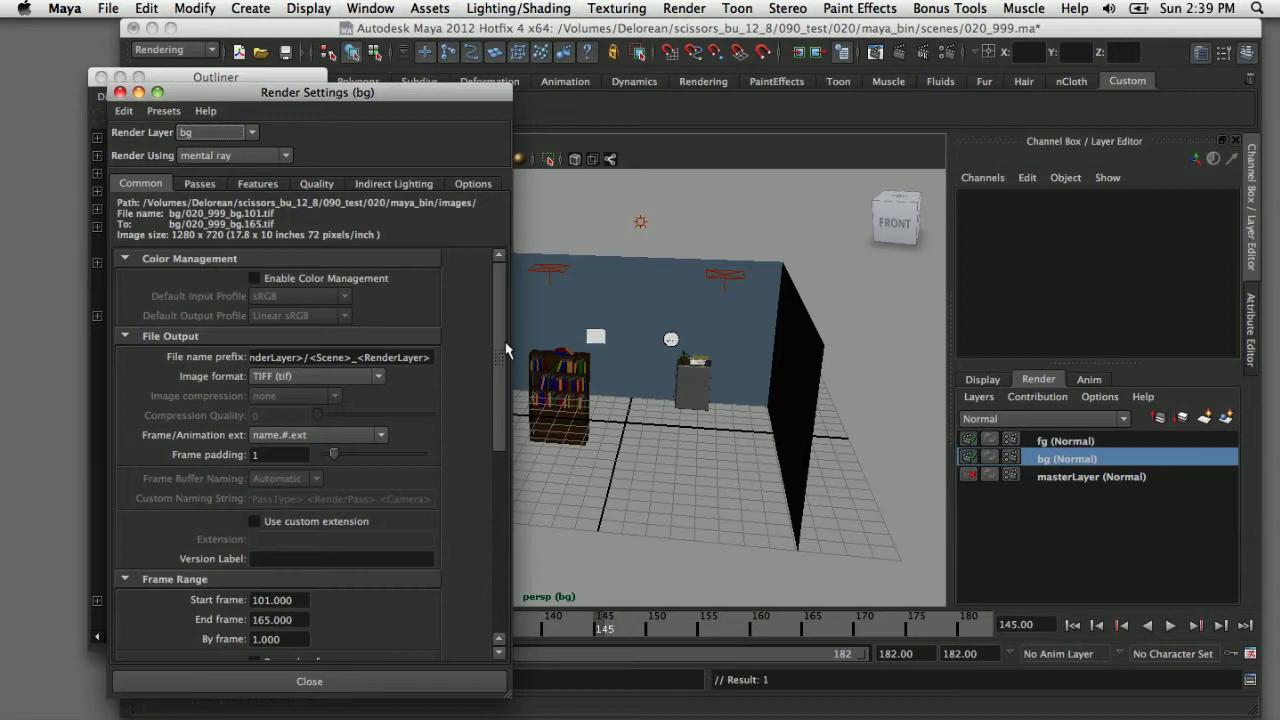
Create a layer override on the bg layer's end frame and set it to 101
drag(499, 358, 499, 400)
drag(330, 92, 371, 68)
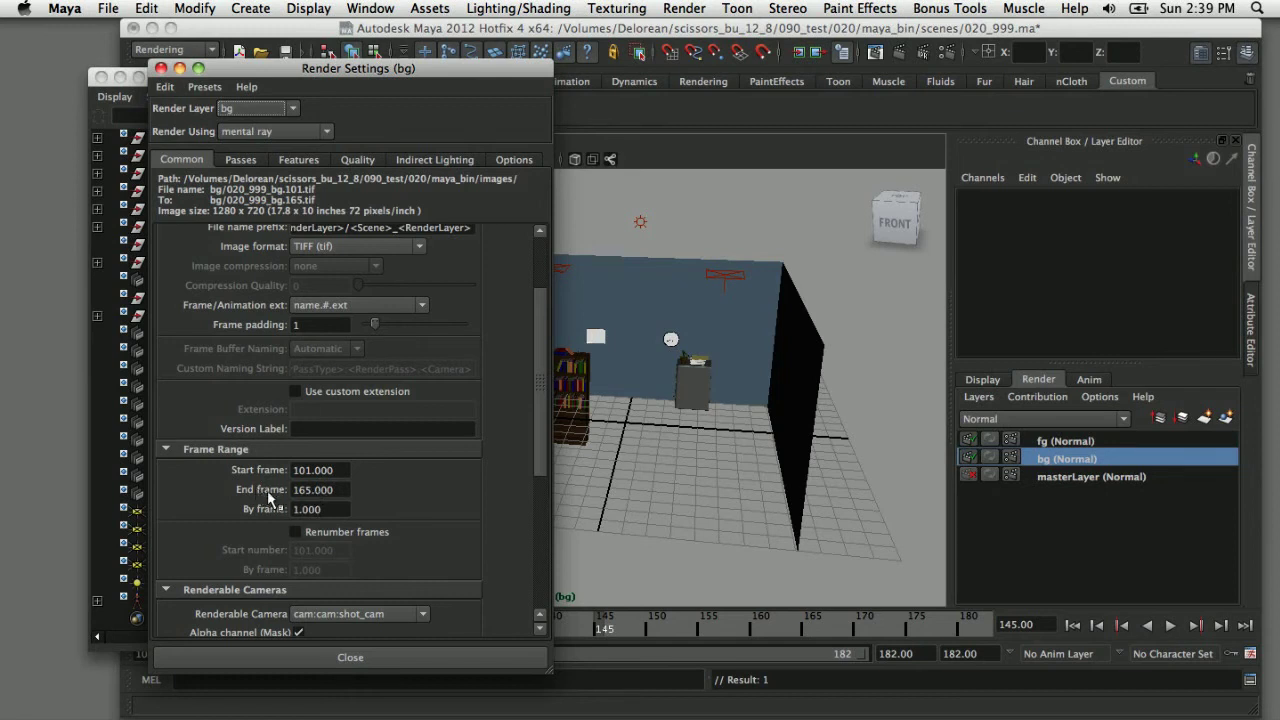
right_click(253, 490)
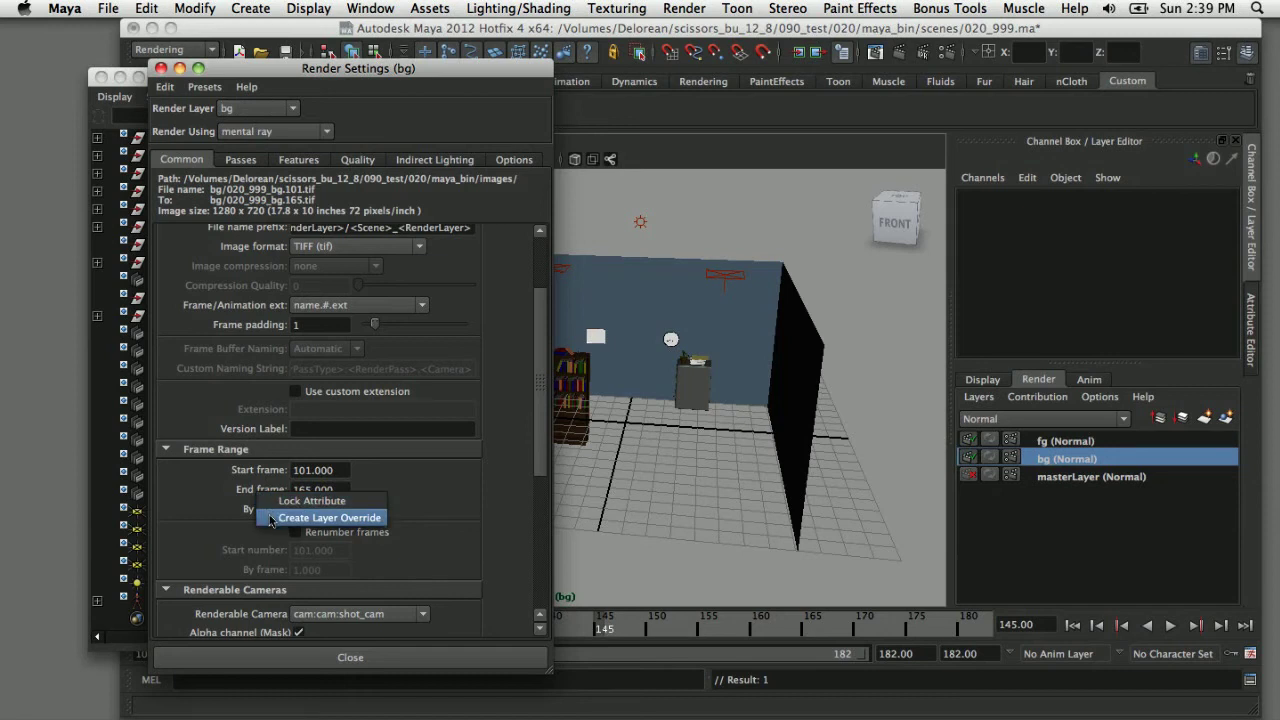
click(270, 518)
drag(336, 490, 268, 492)
text(101)
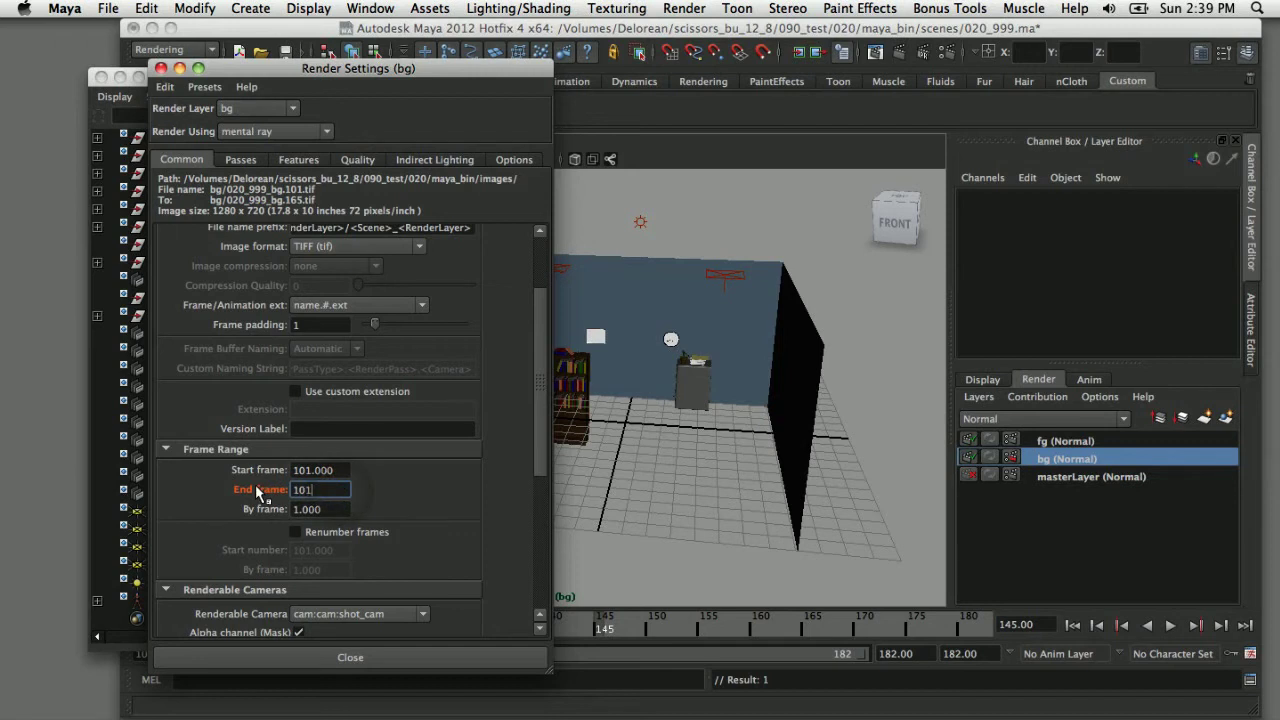
key(Tab)
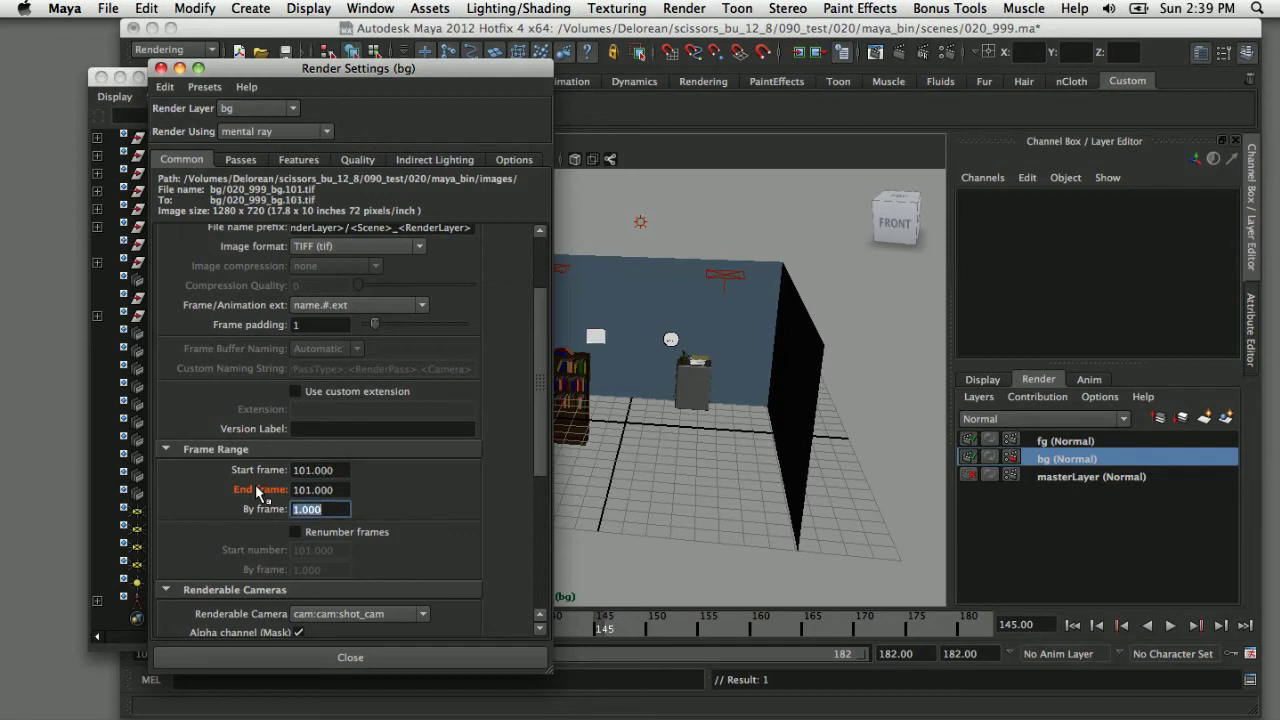
Check the frame range in the fg layer's render settings and return to the bg layer to compare
click(293, 110)
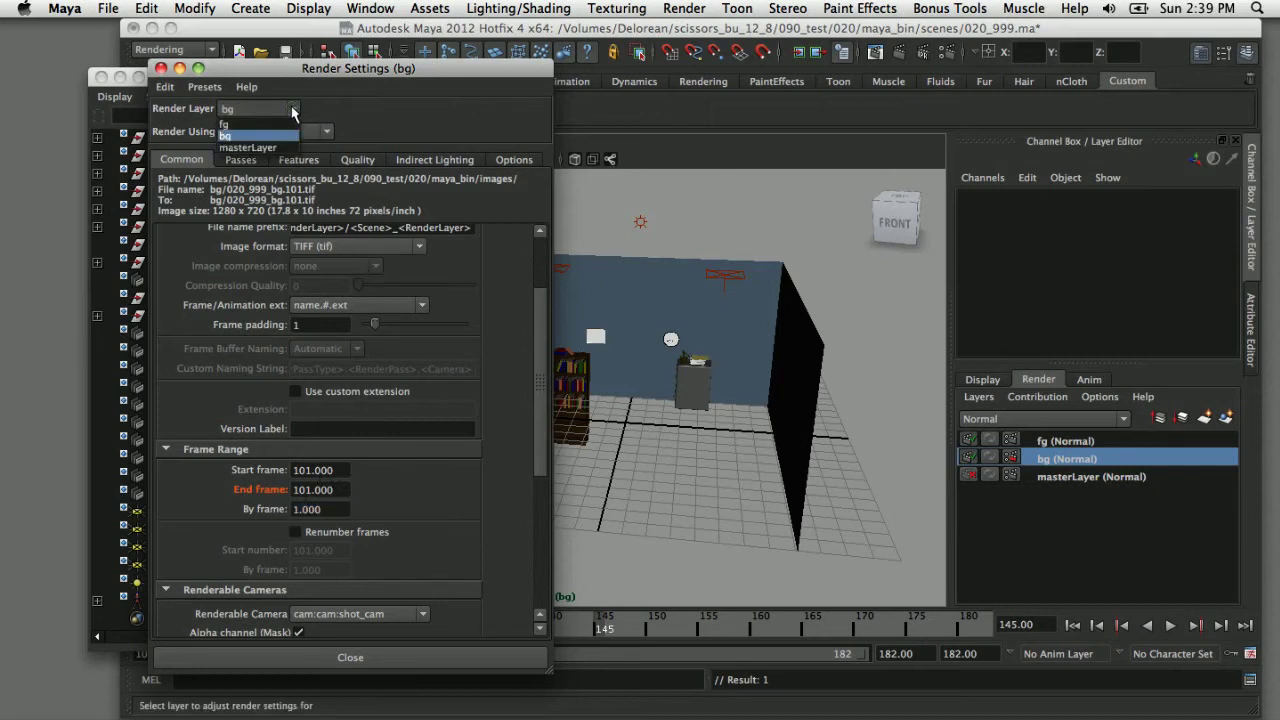
click(235, 123)
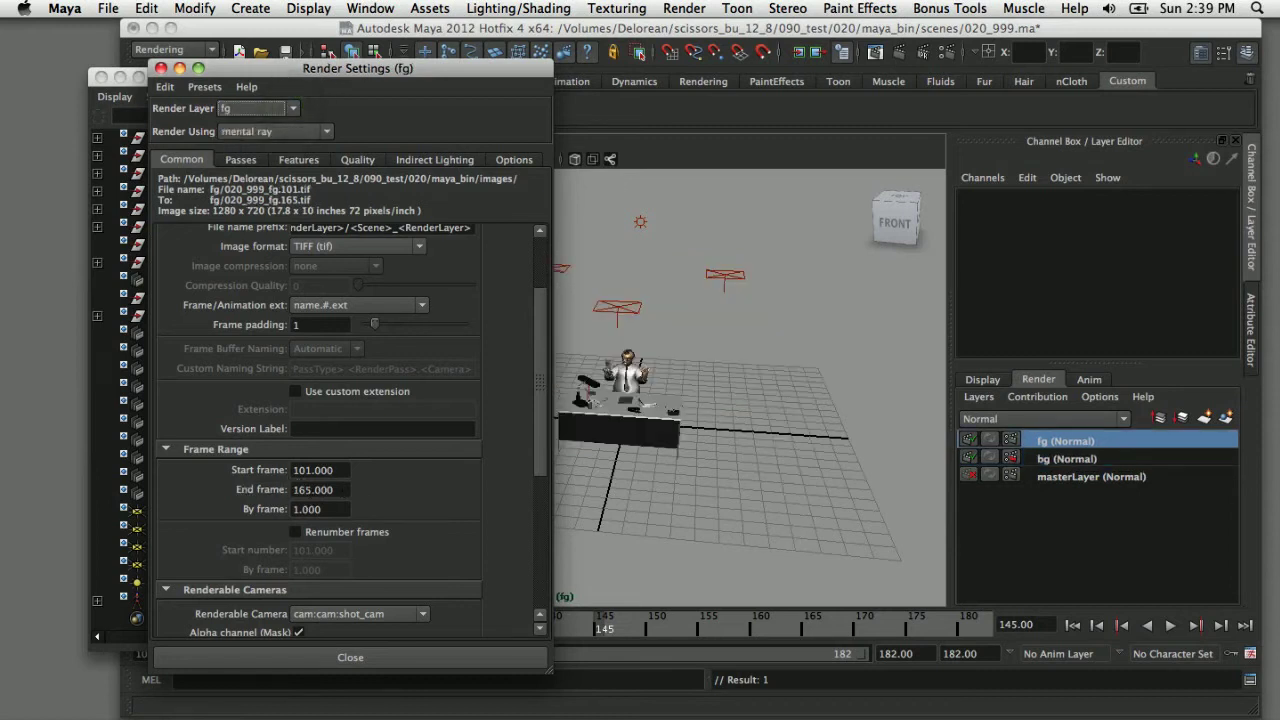
click(268, 110)
click(282, 138)
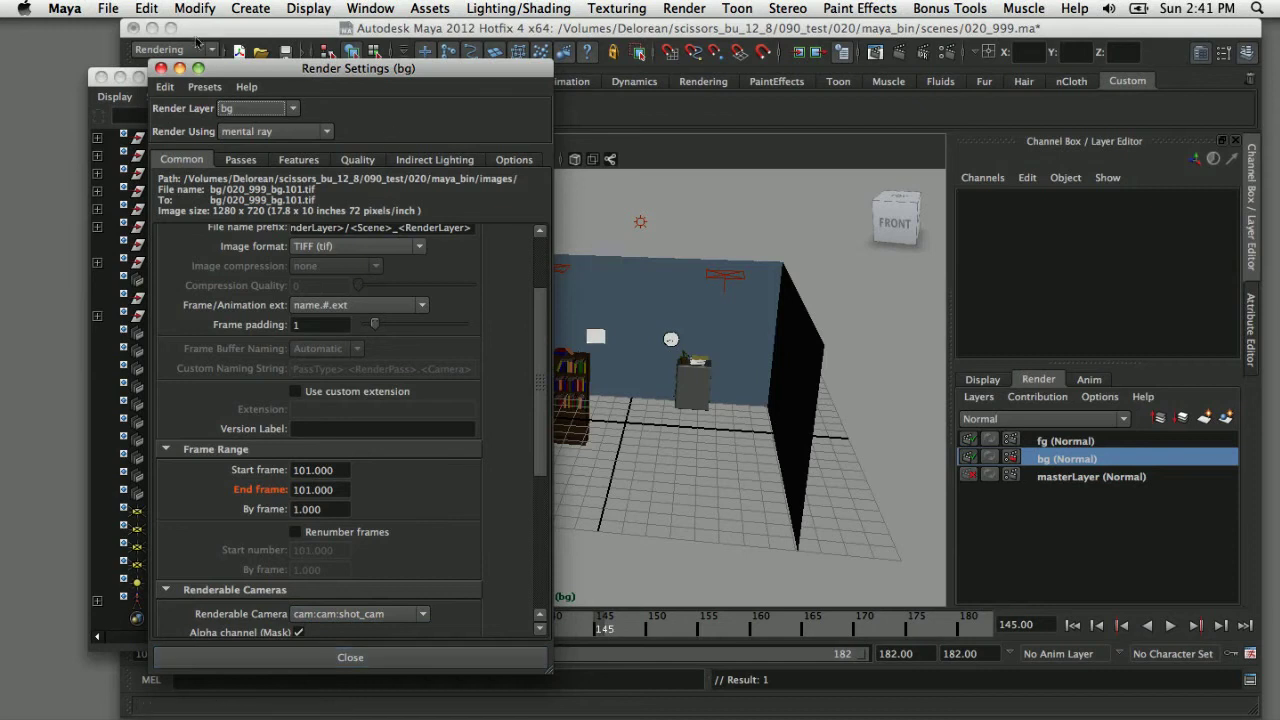
Close the render settings, move the Outliner aside and look through the shot_cam camera in the scene view
click(161, 68)
drag(161, 73, 75, 67)
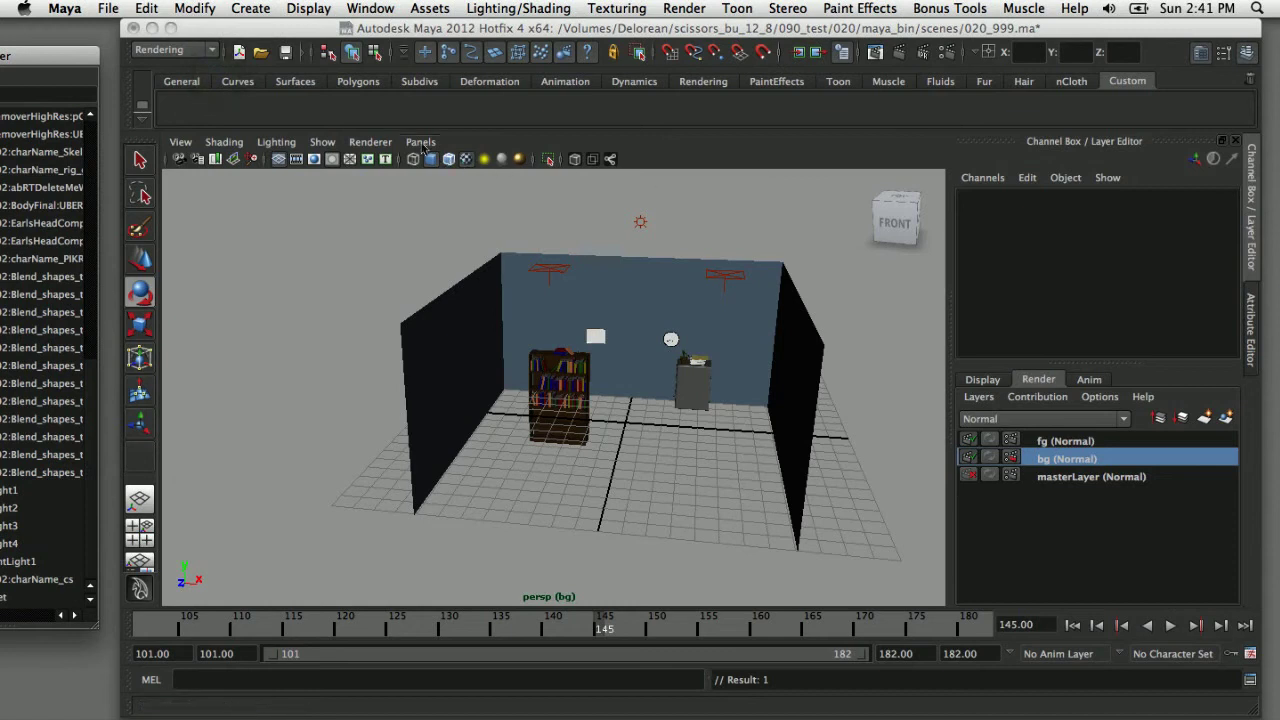
click(421, 143)
mouse_move(520, 180)
click(608, 166)
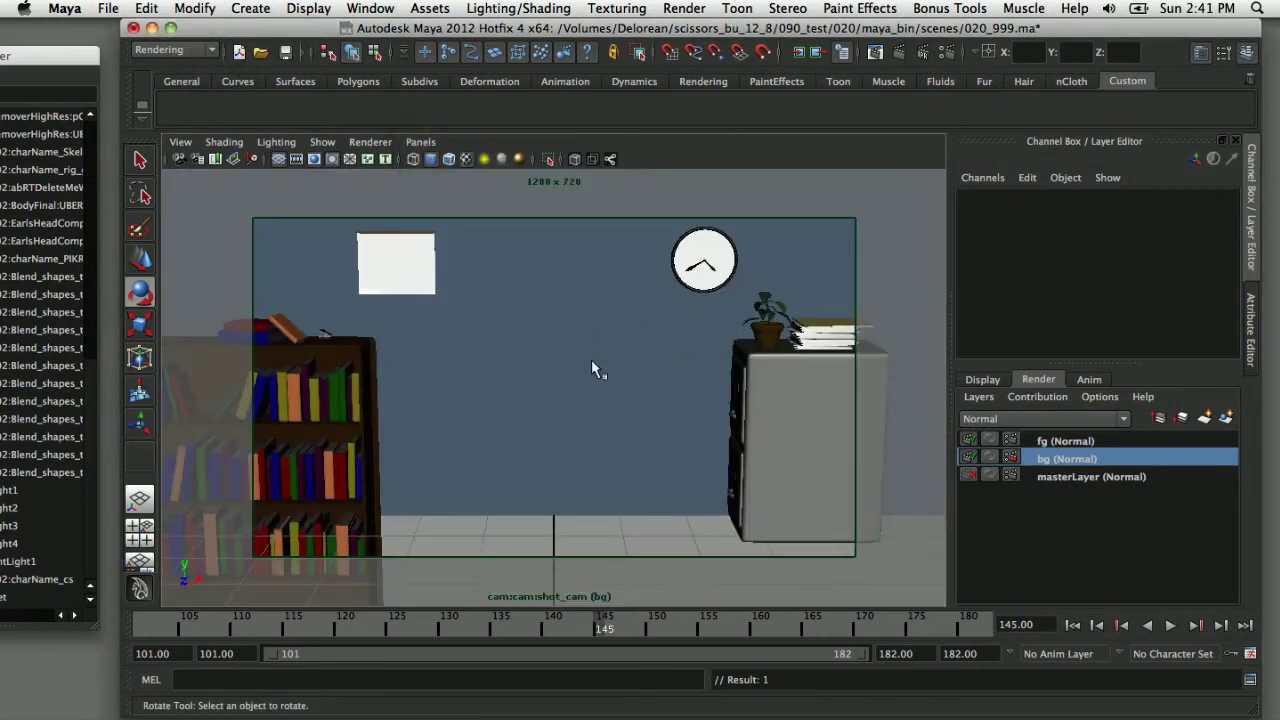
Display the fg render layer through the shot camera and start a batch render of the scene
click(1057, 444)
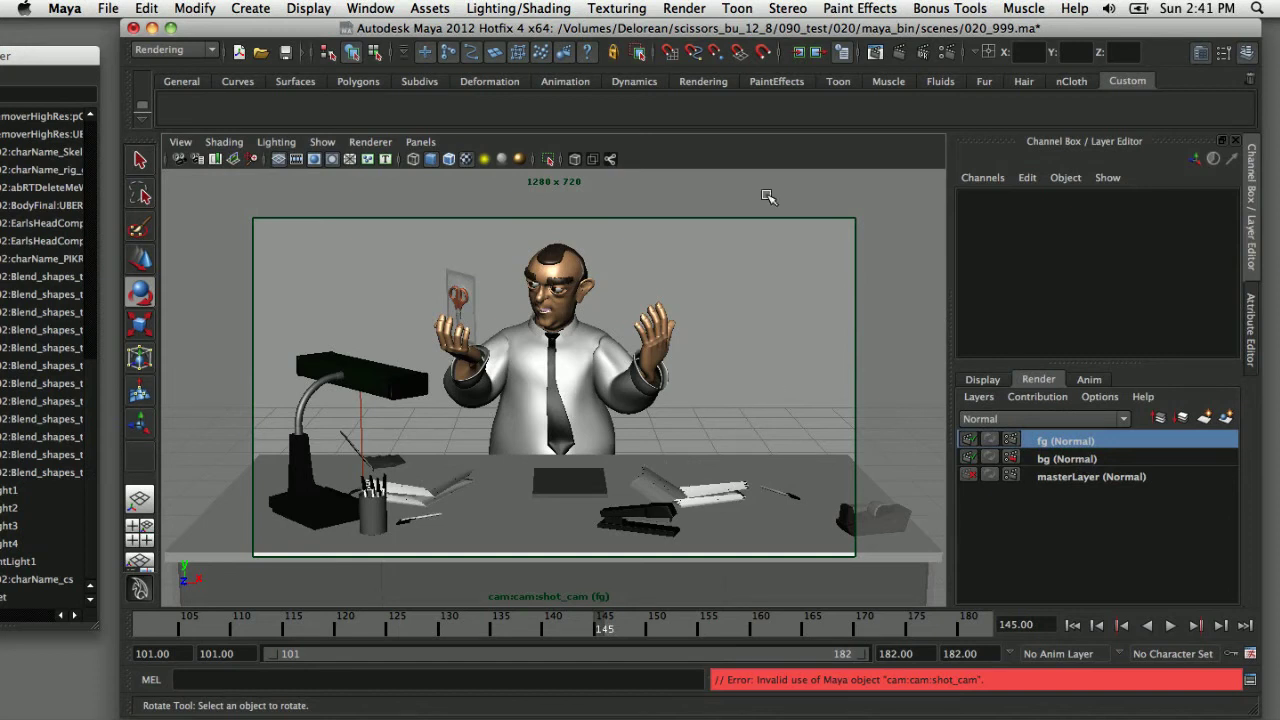
click(684, 7)
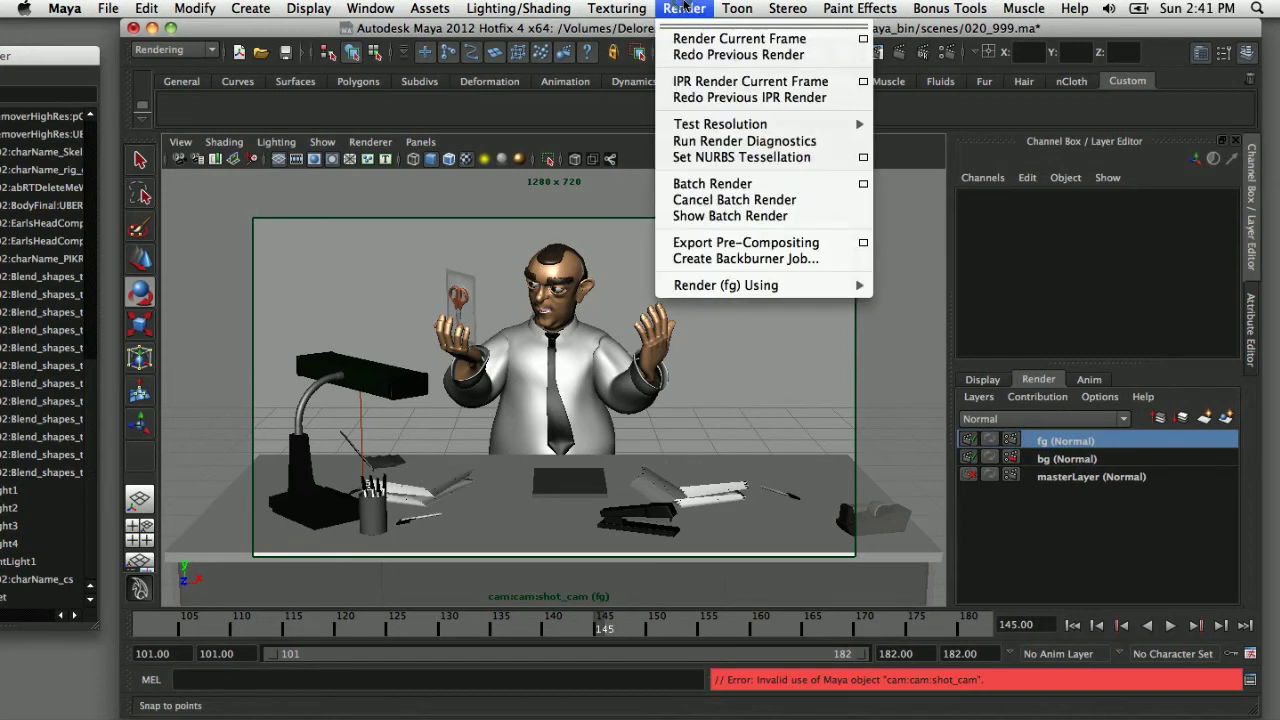
click(719, 184)
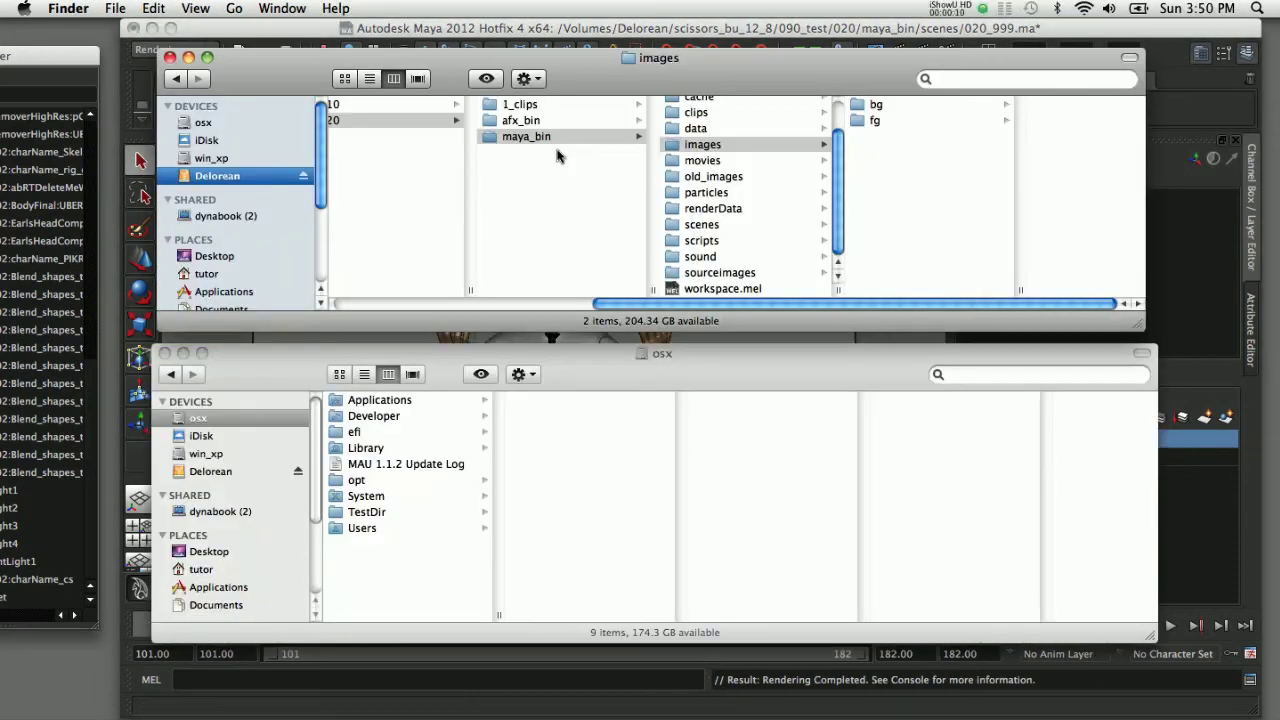
In Finder, open the bg folder inside the project's images folder and preview the rendered 020_999_bg.101.tif
click(716, 146)
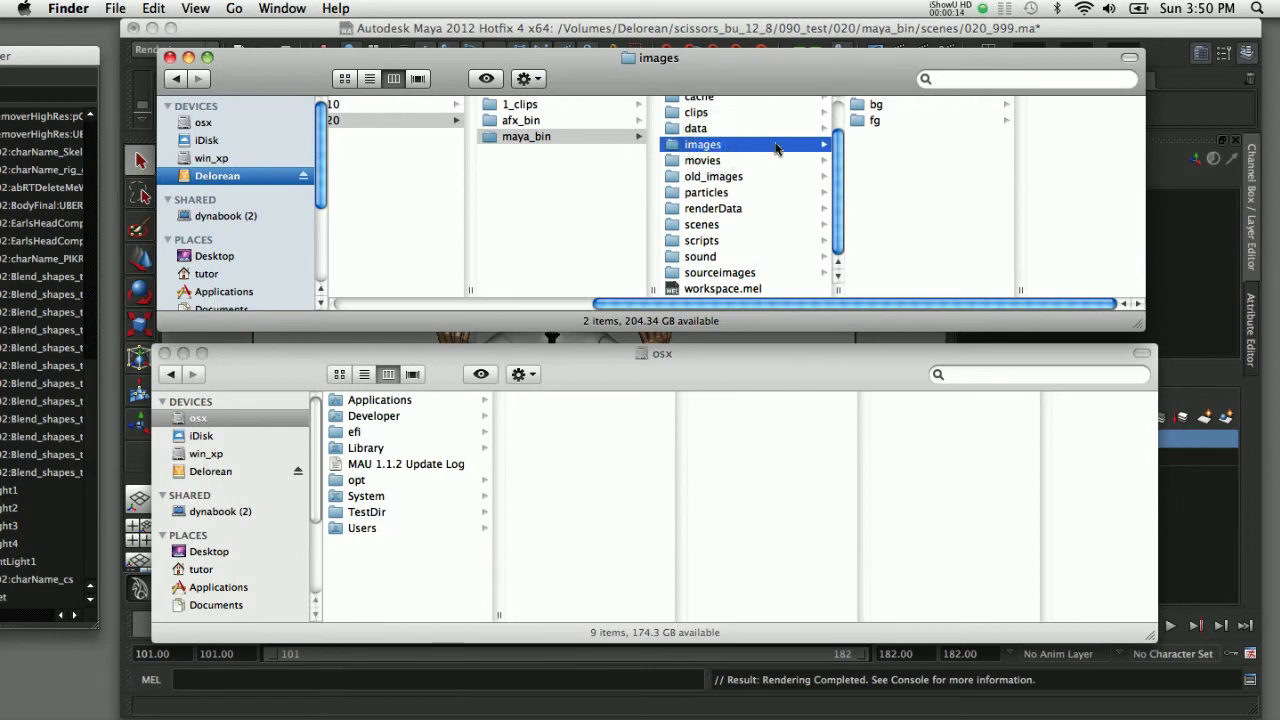
click(875, 106)
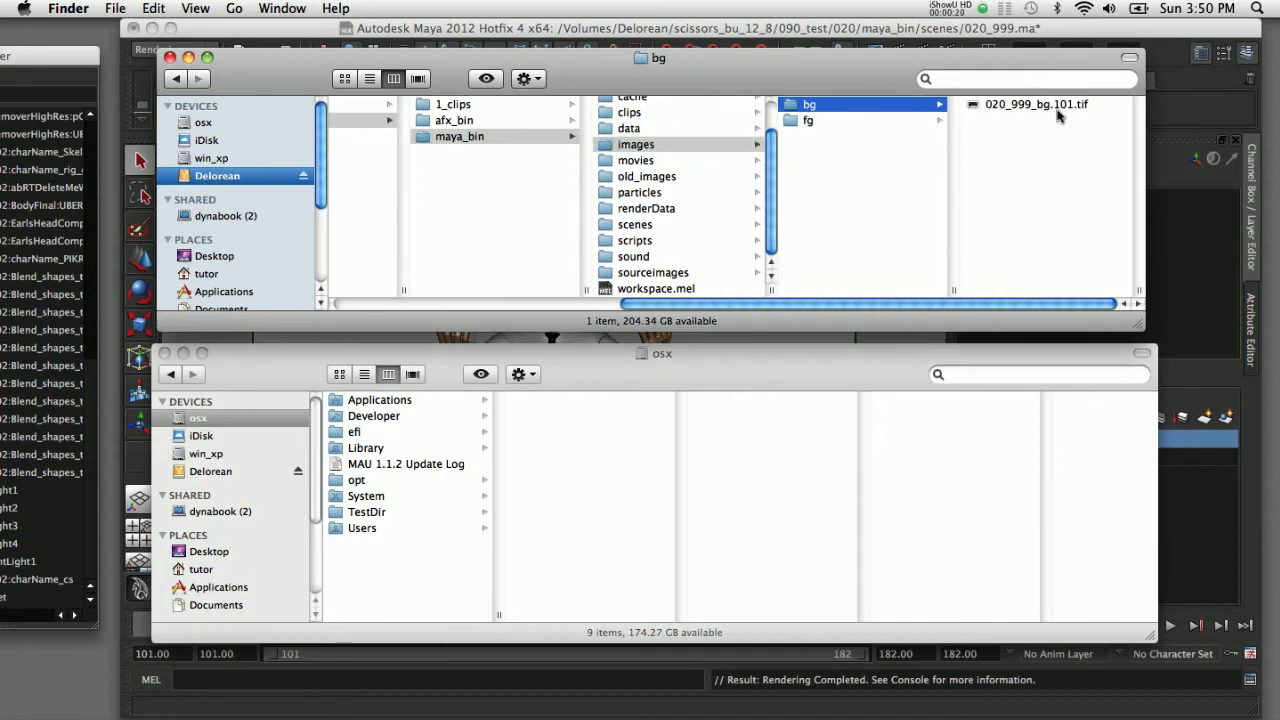
click(1024, 108)
key(space)
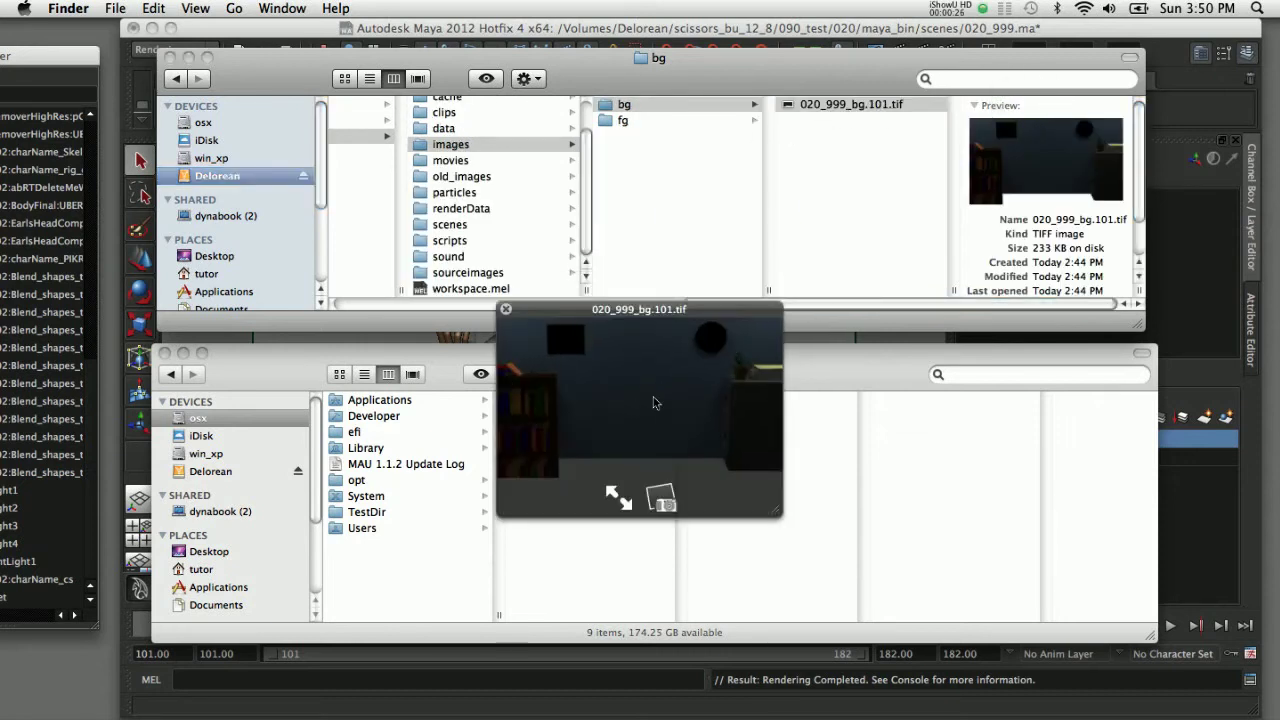
key(space)
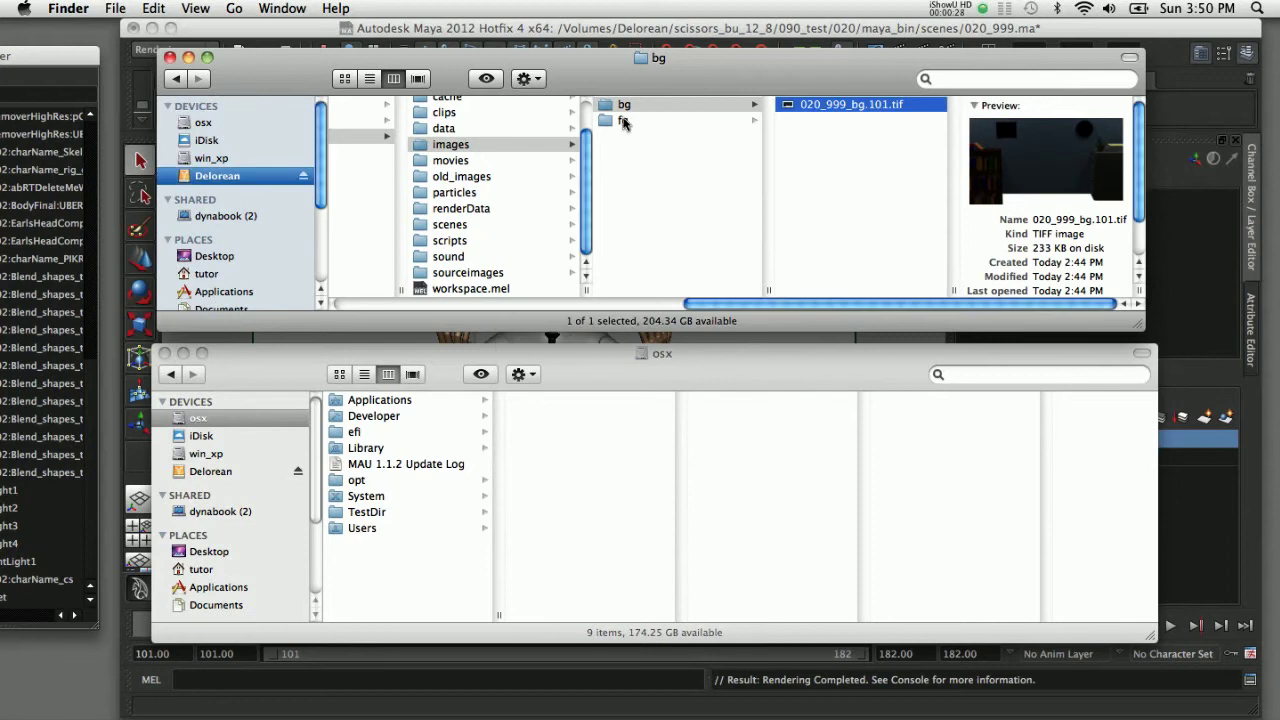
Open the fg folder of rendered frames and preview 020_999_fg.102.tif
click(622, 120)
click(862, 118)
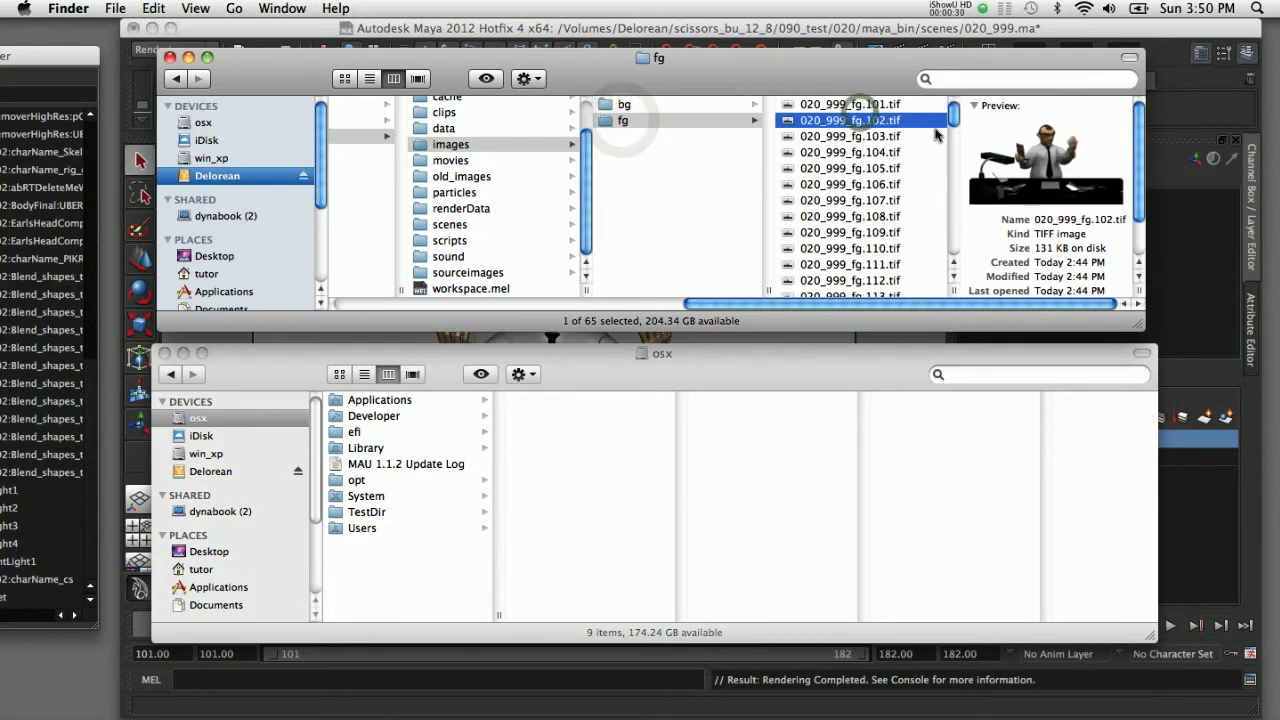
mouse_move(952, 116)
mouse_down()
mouse_move(953, 168)
mouse_move(953, 110)
mouse_up()
key(space)
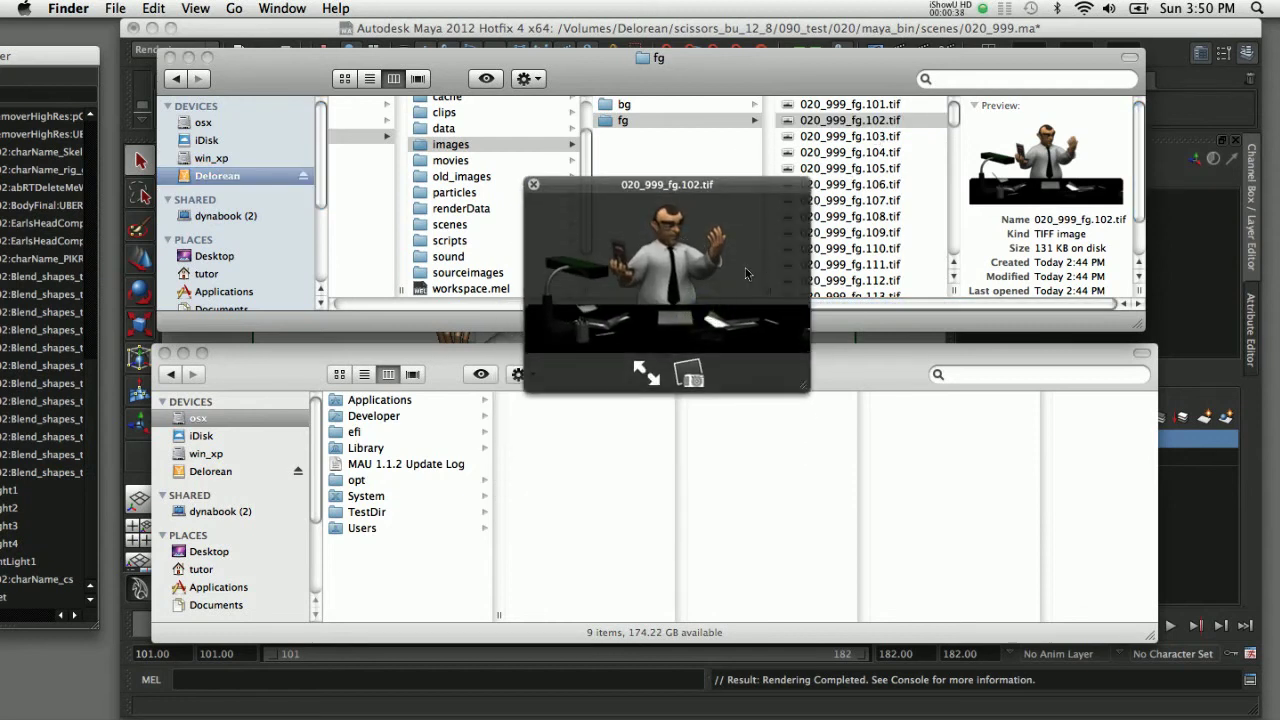
key(space)
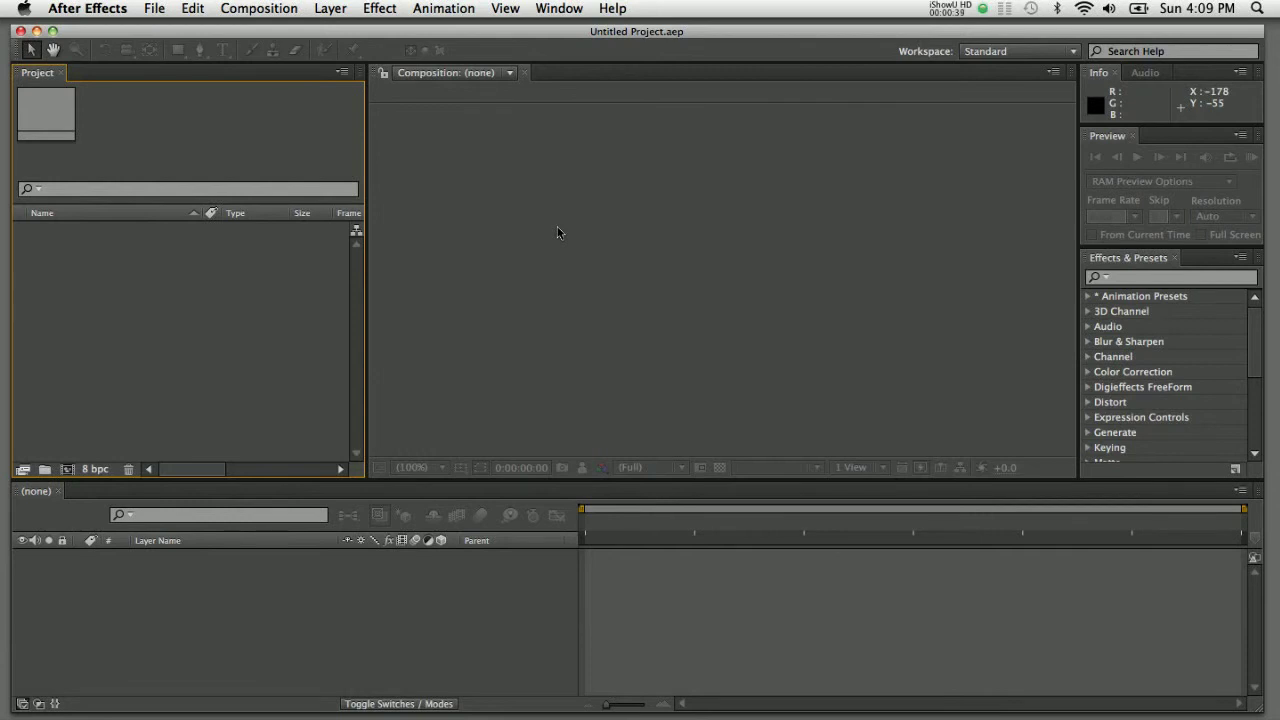
Import the rendered bg and fg folders from Finder into the After Effects project as image sequences
key(super+Tab)
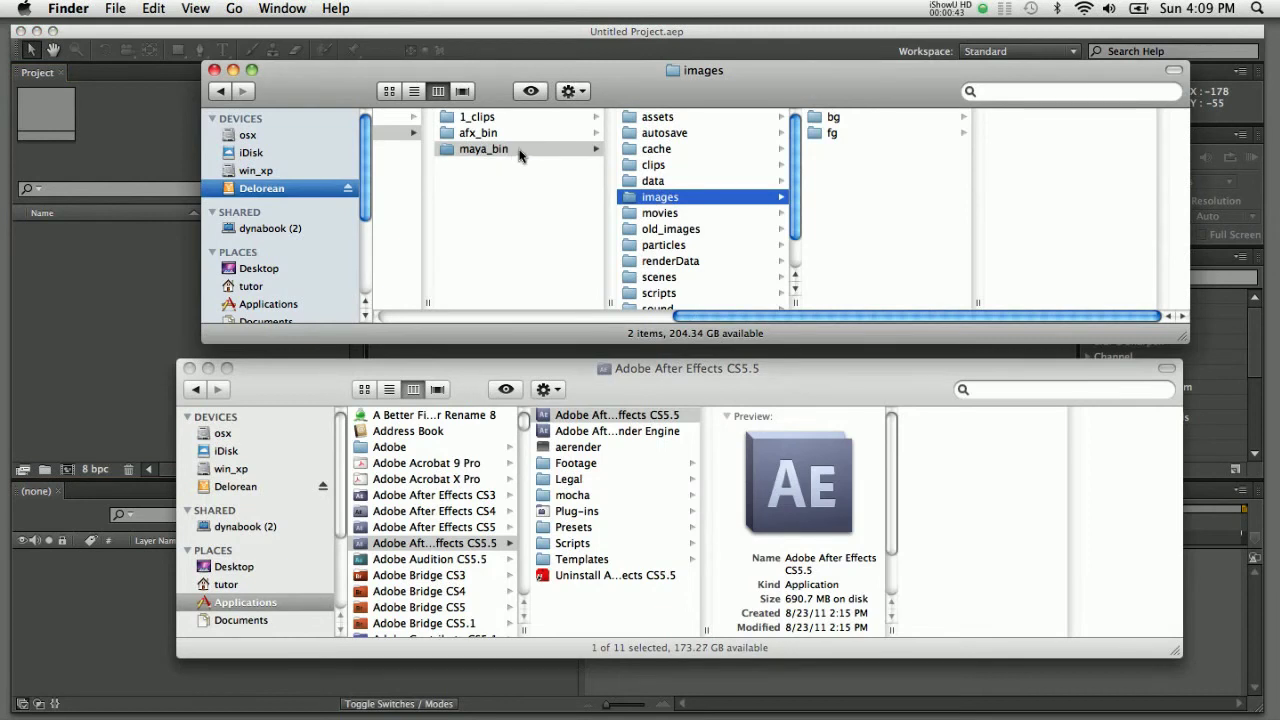
click(853, 117)
shift+click(850, 134)
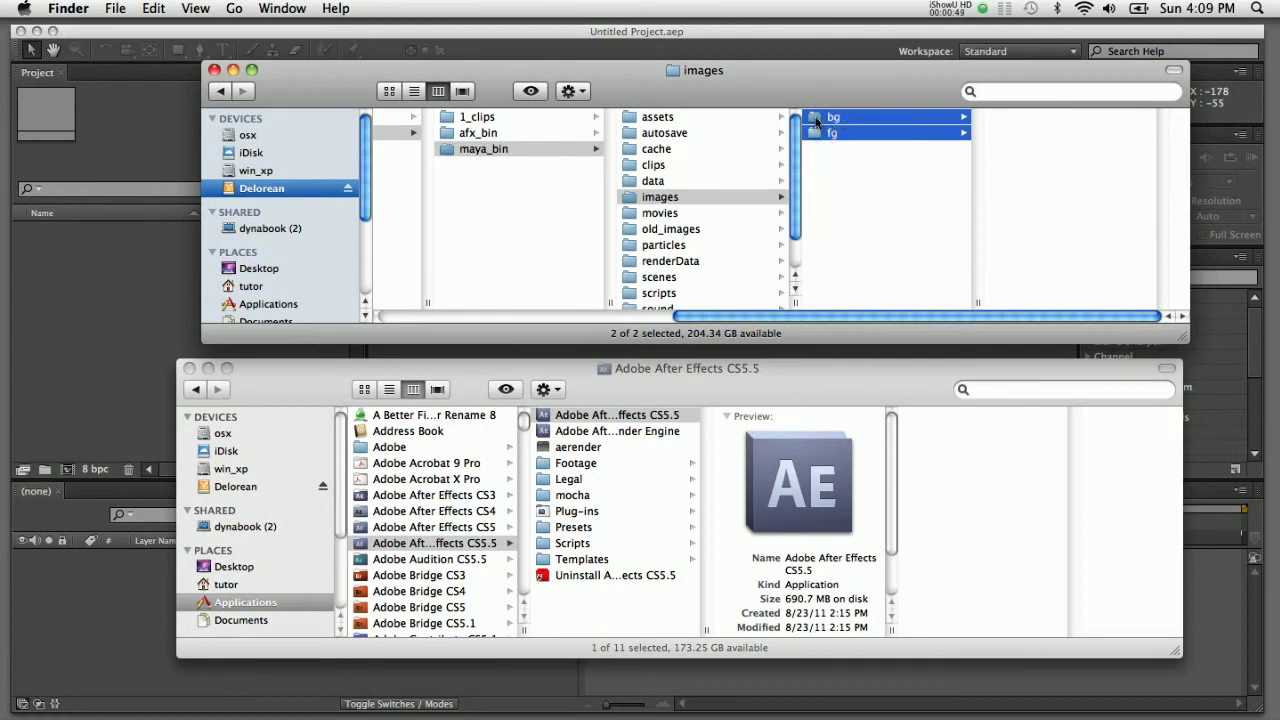
drag(813, 121, 101, 272)
click(110, 285)
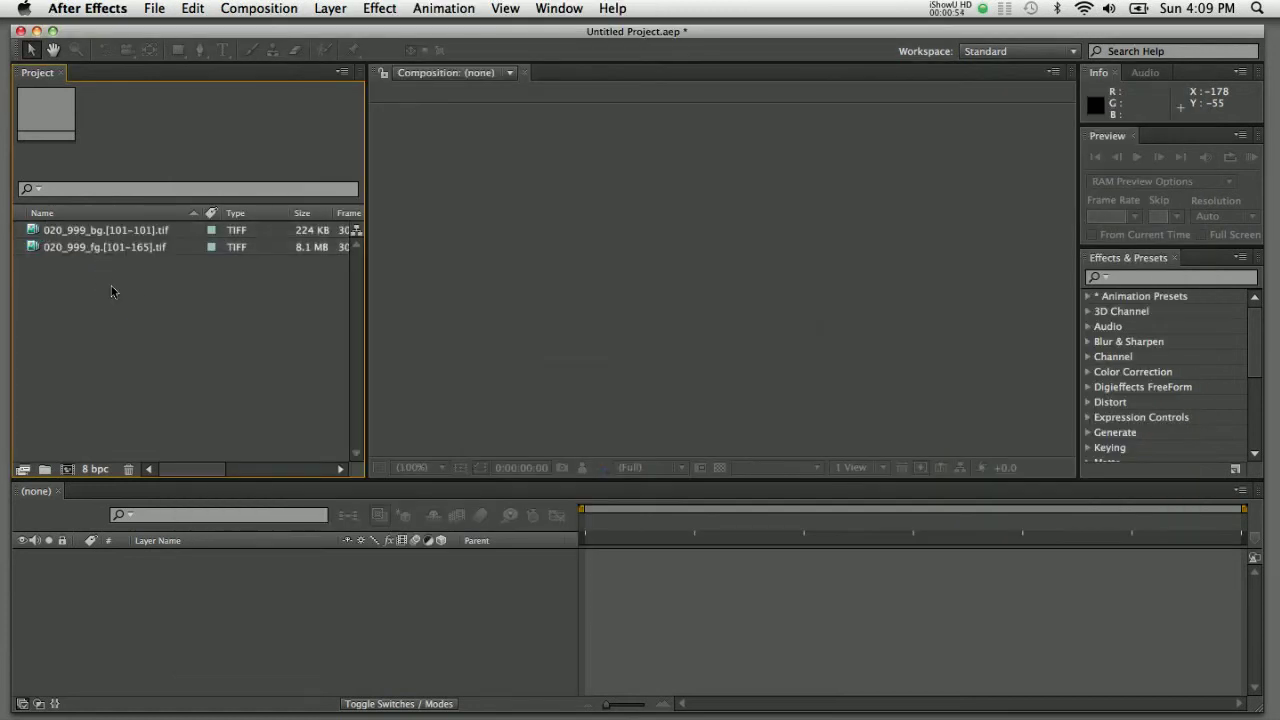
Check the imported bg and fg sequences and create a new composition from 020_999_fg.[101-165].tif
click(124, 232)
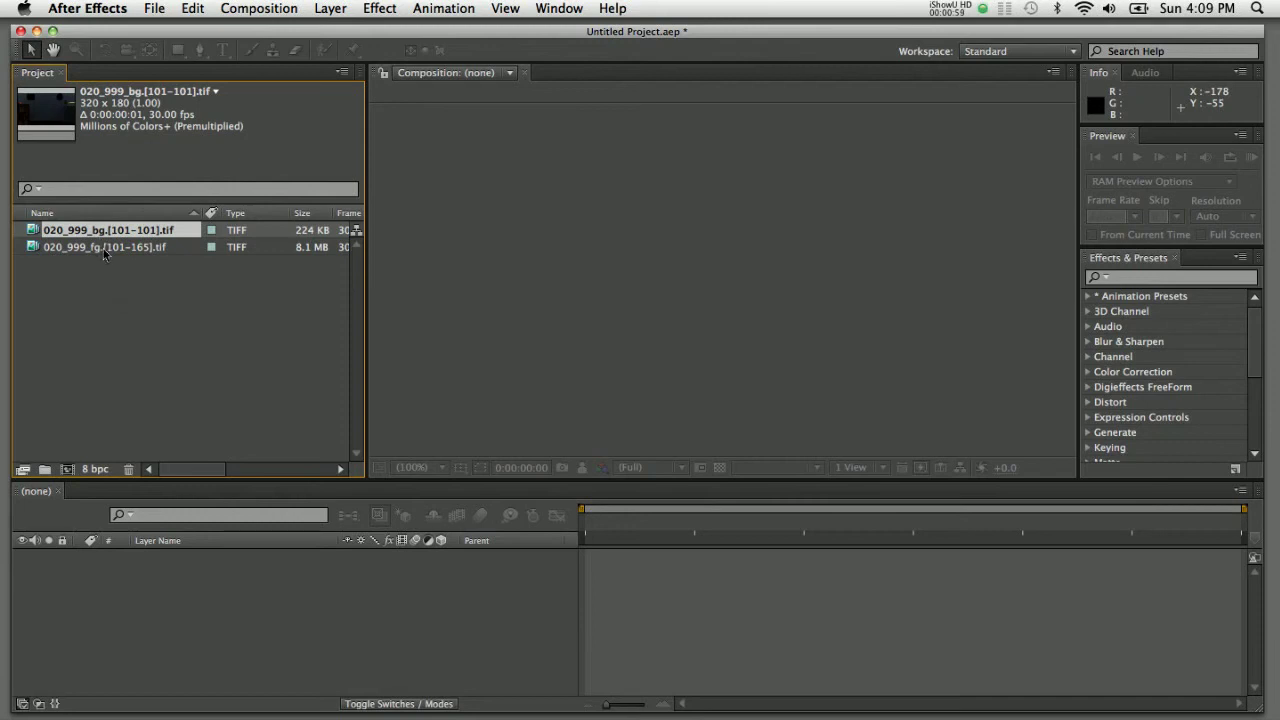
click(100, 251)
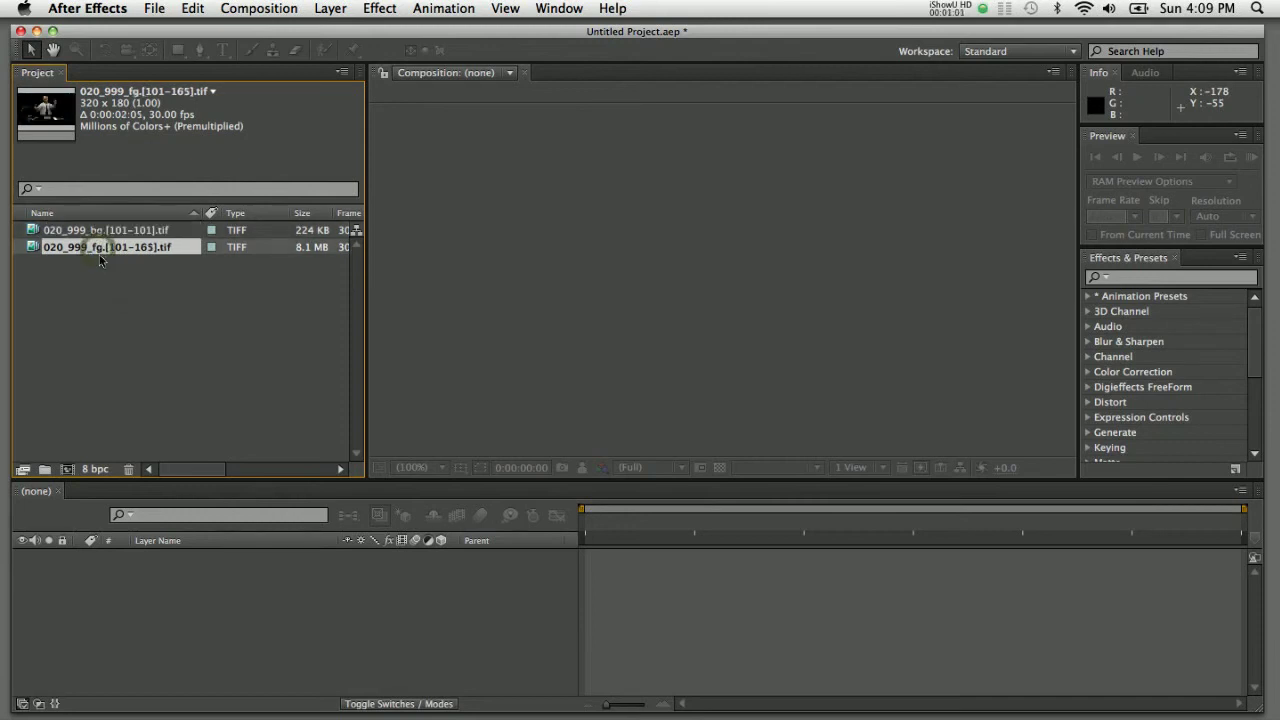
click(67, 470)
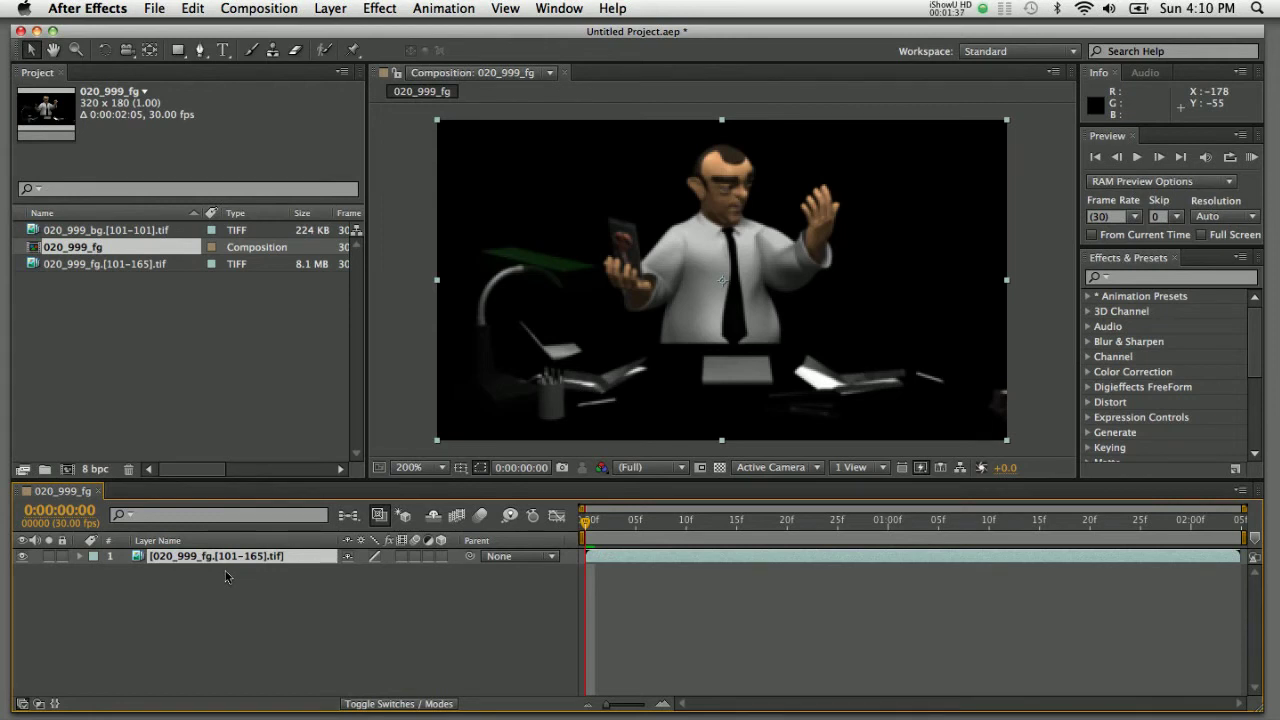
mouse_move(588, 530)
mouse_down()
mouse_move(946, 525)
mouse_move(605, 543)
mouse_move(585, 530)
mouse_up()
Add 020_999_bg.[101-101].tif to the composition as a layer beneath the fg sequence
click(128, 231)
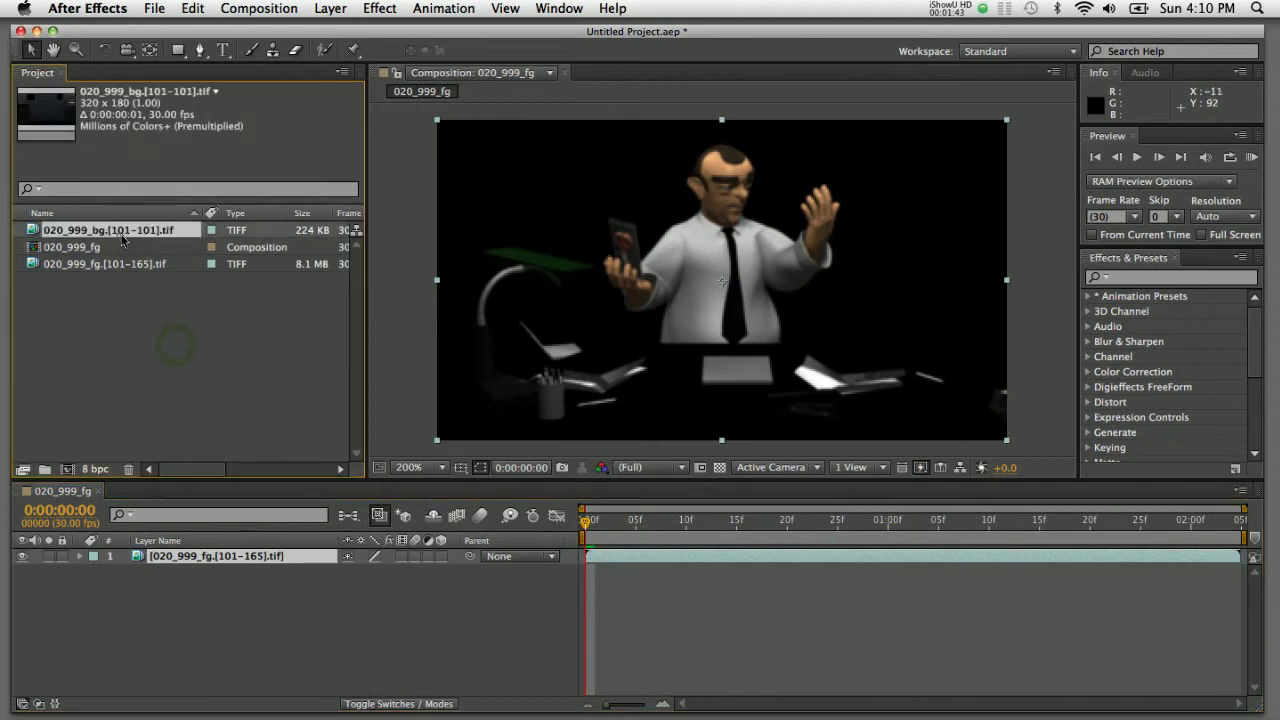
drag(33, 236, 150, 574)
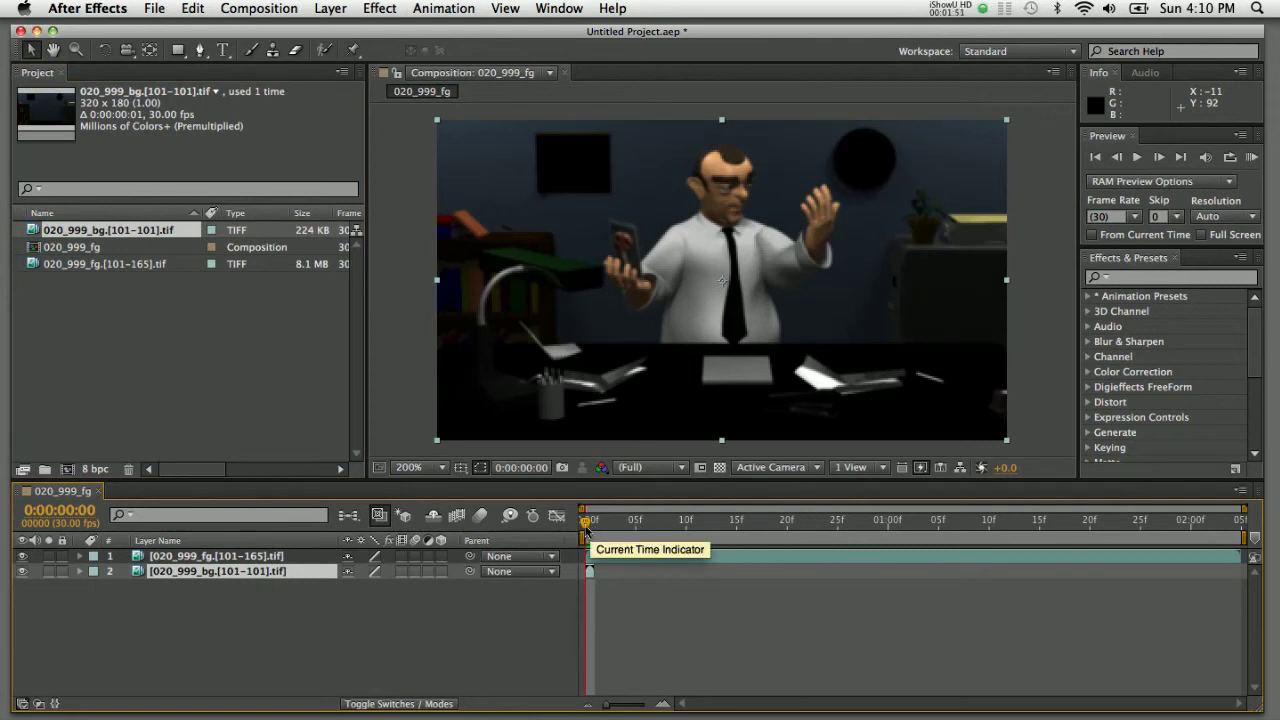
drag(585, 527, 565, 547)
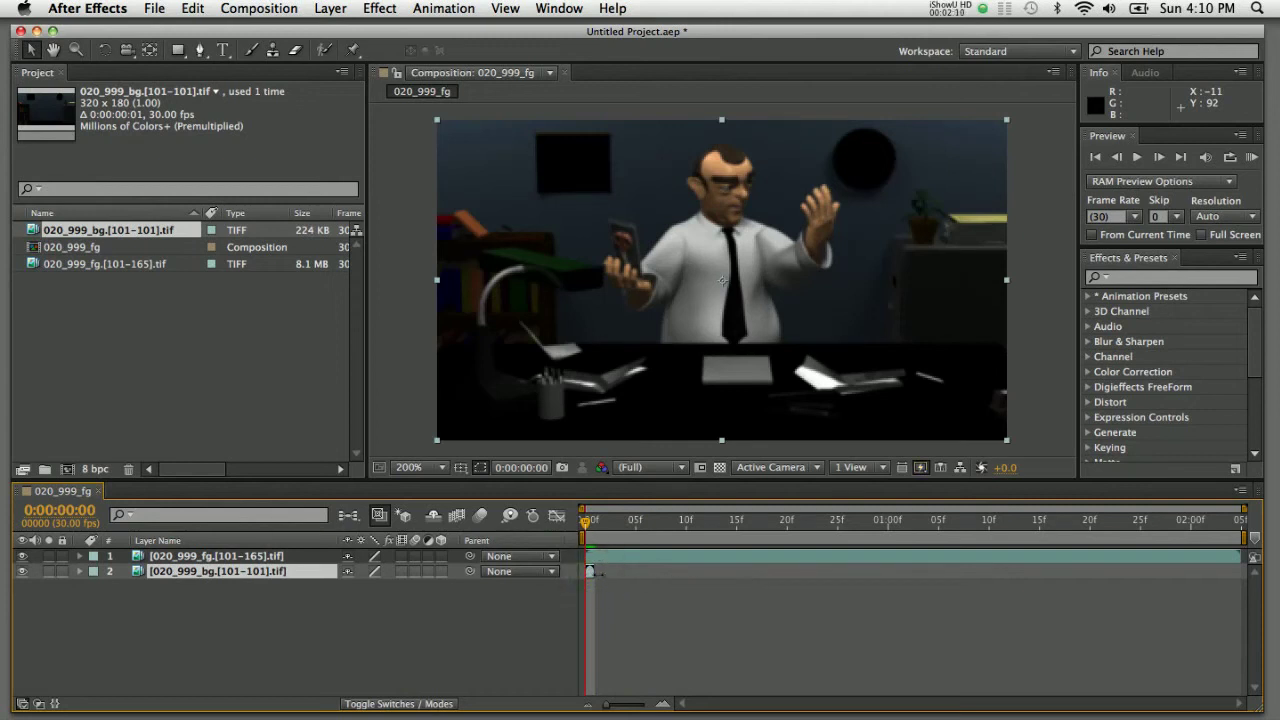
Apply Freeze Frame to the bg layer, extend it to the end of the composition and scrub to frame 14
click(312, 630)
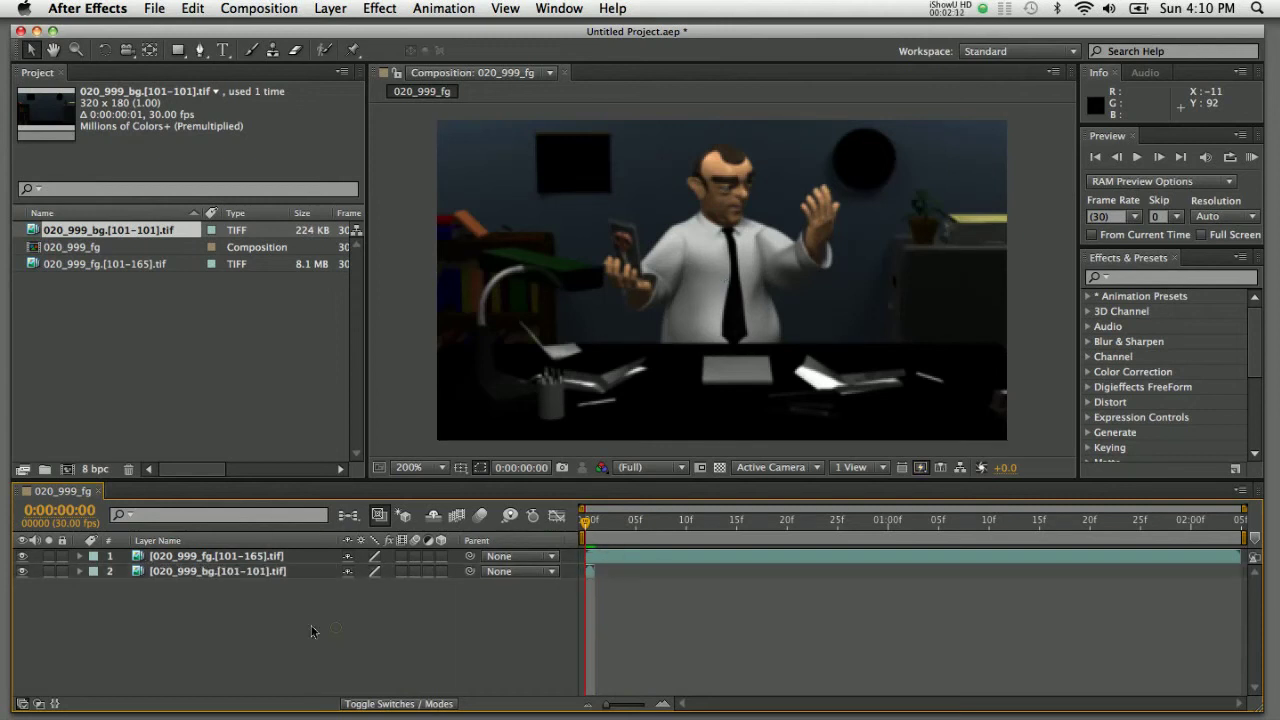
click(252, 572)
key(Return)
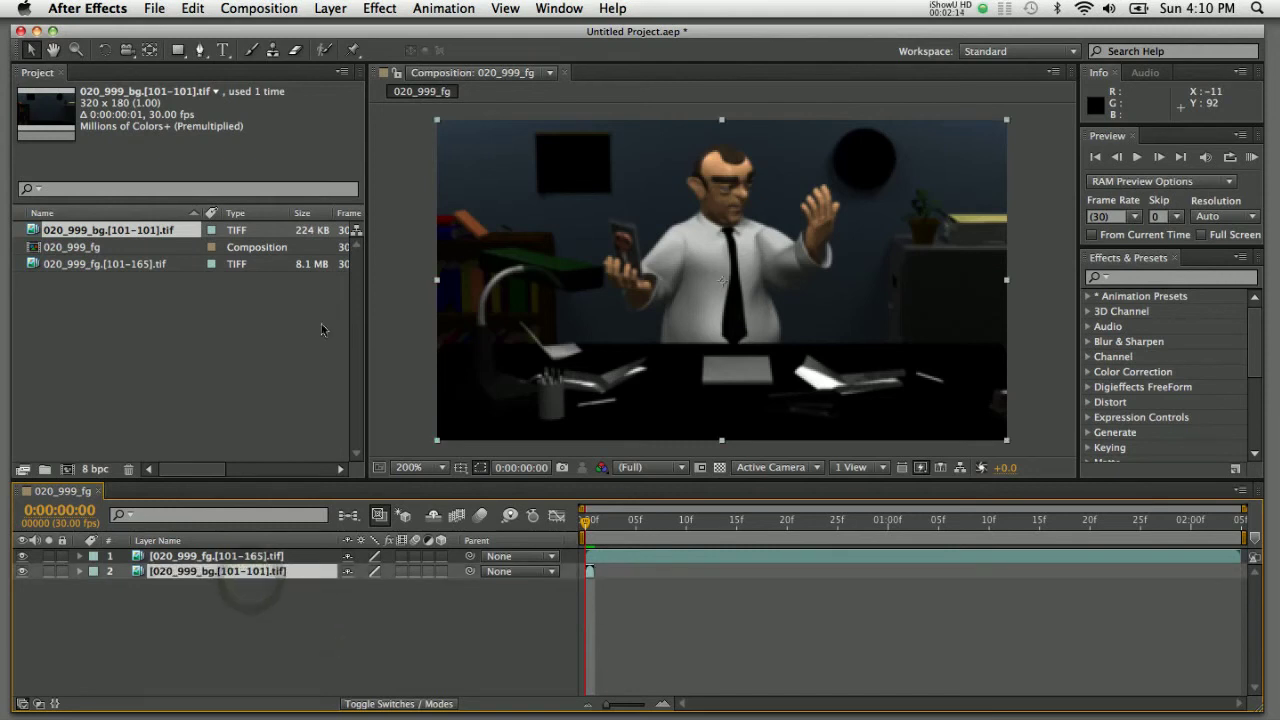
click(338, 8)
mouse_move(365, 205)
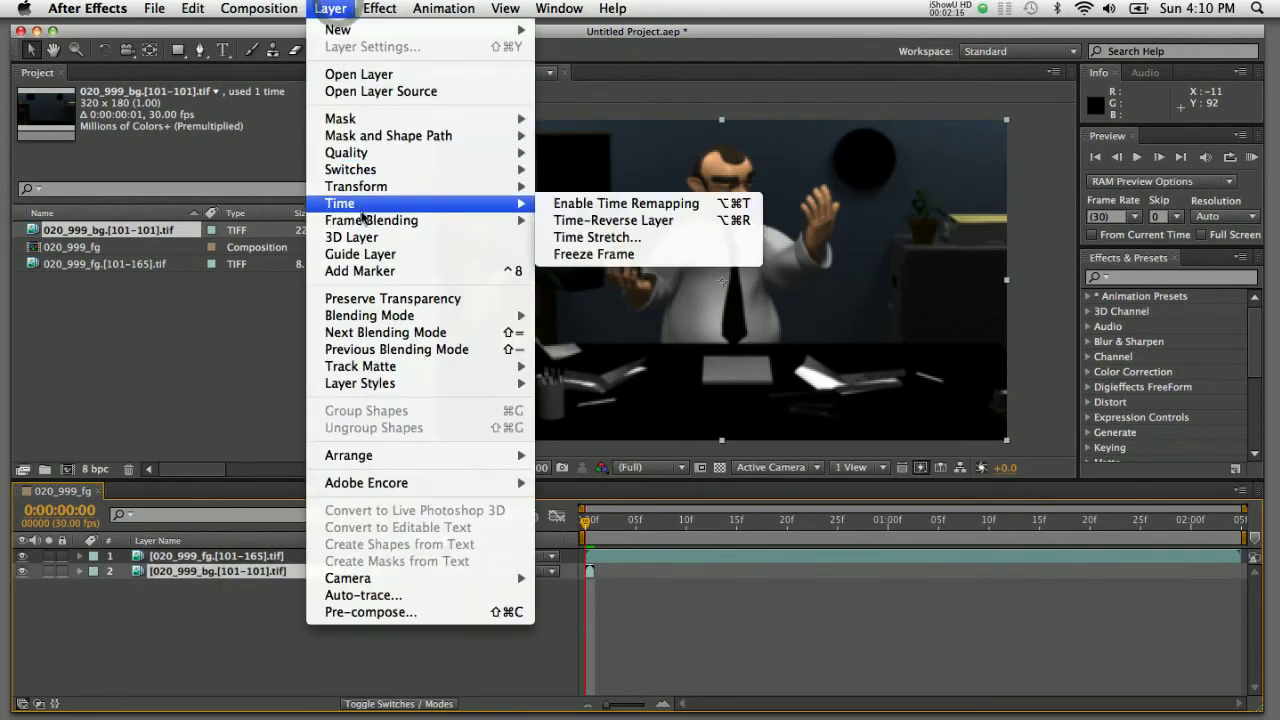
click(594, 254)
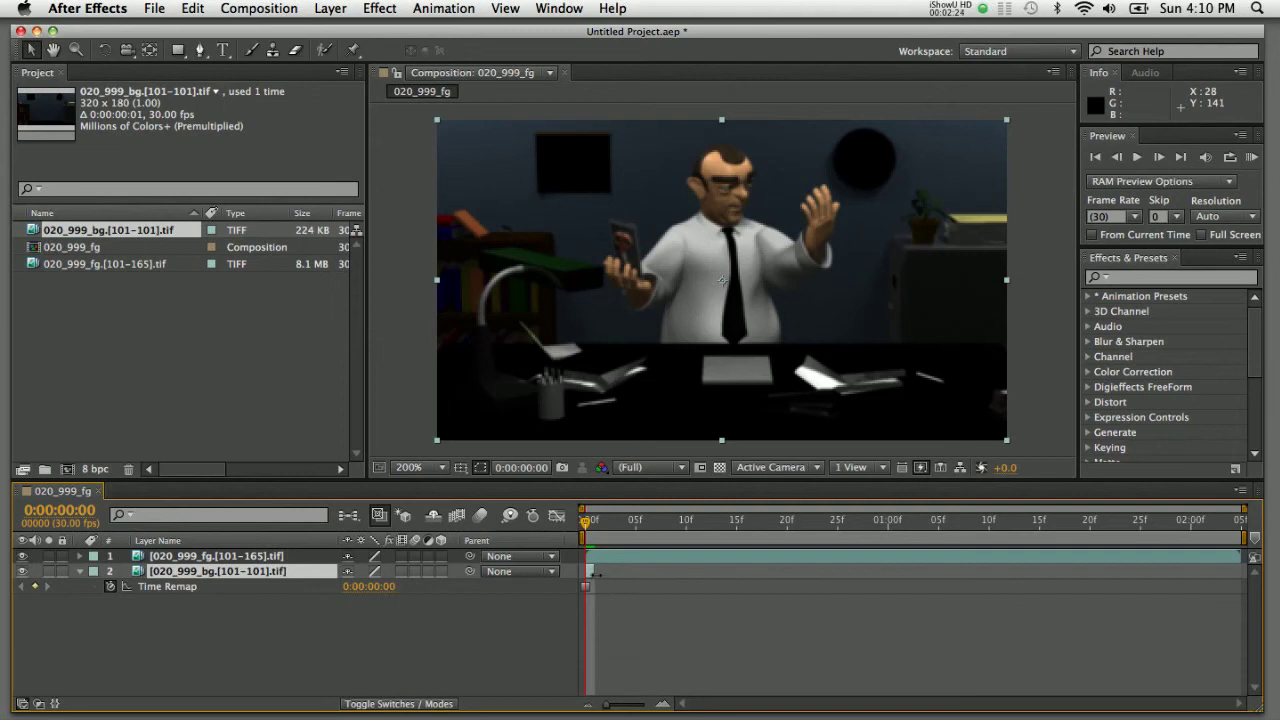
drag(592, 572, 1240, 574)
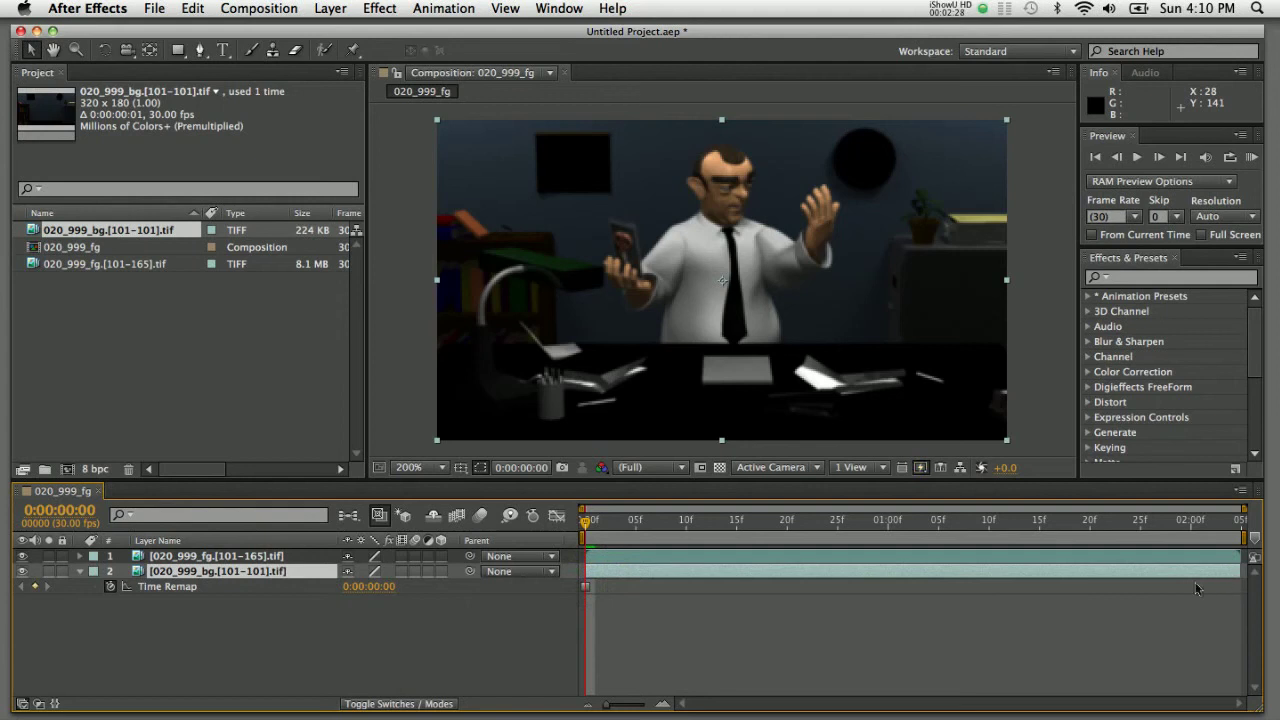
drag(590, 530, 734, 532)
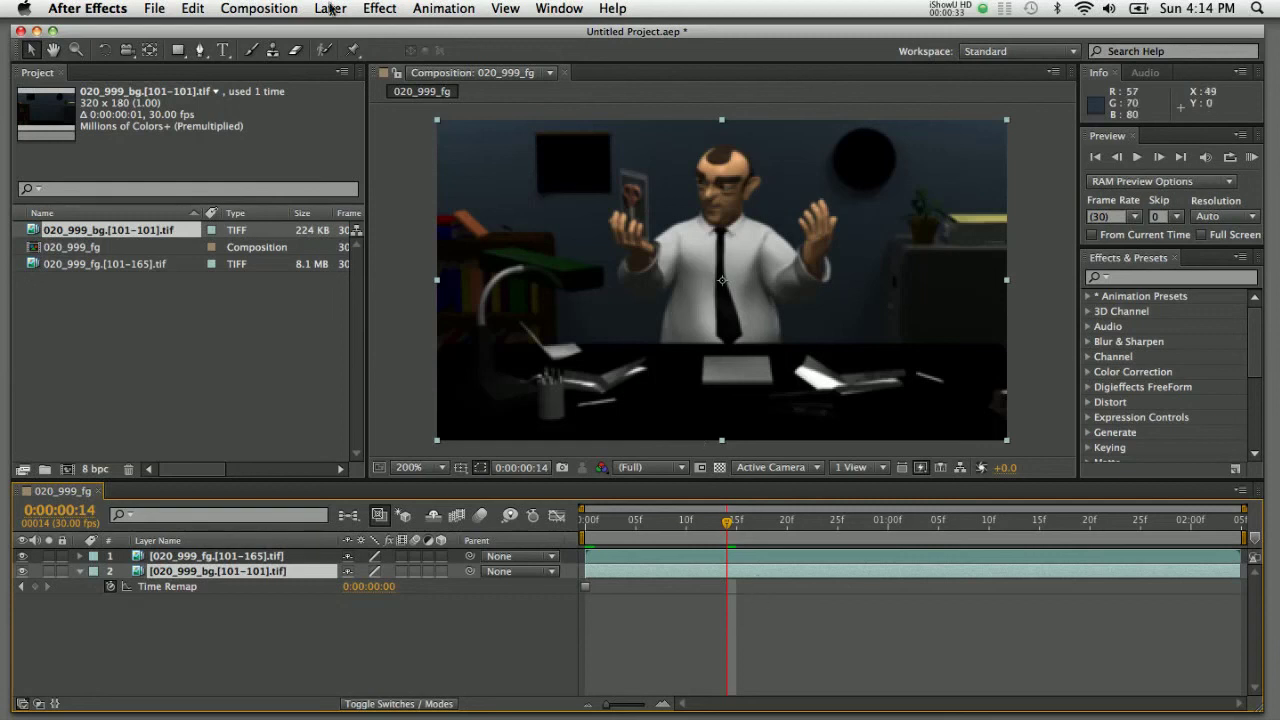
Apply a Levels effect to the bg layer with Gamma 1.23 and check the result at frame 20
click(381, 8)
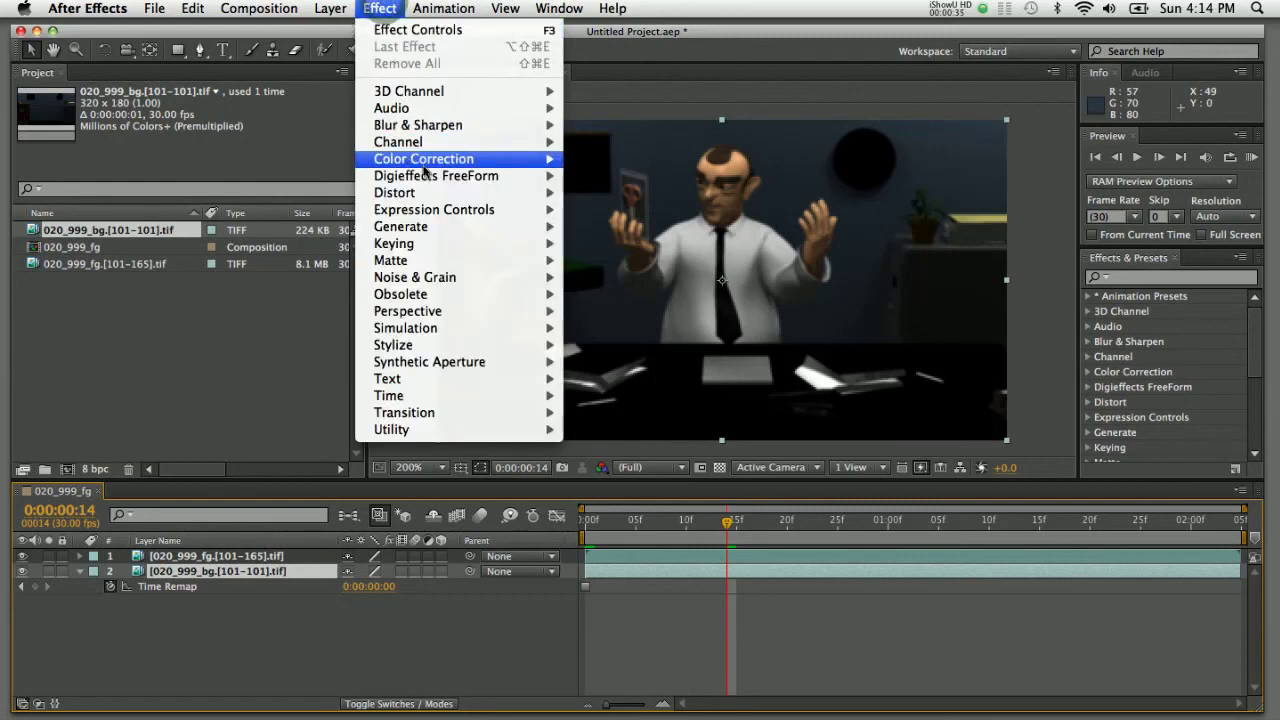
mouse_move(427, 160)
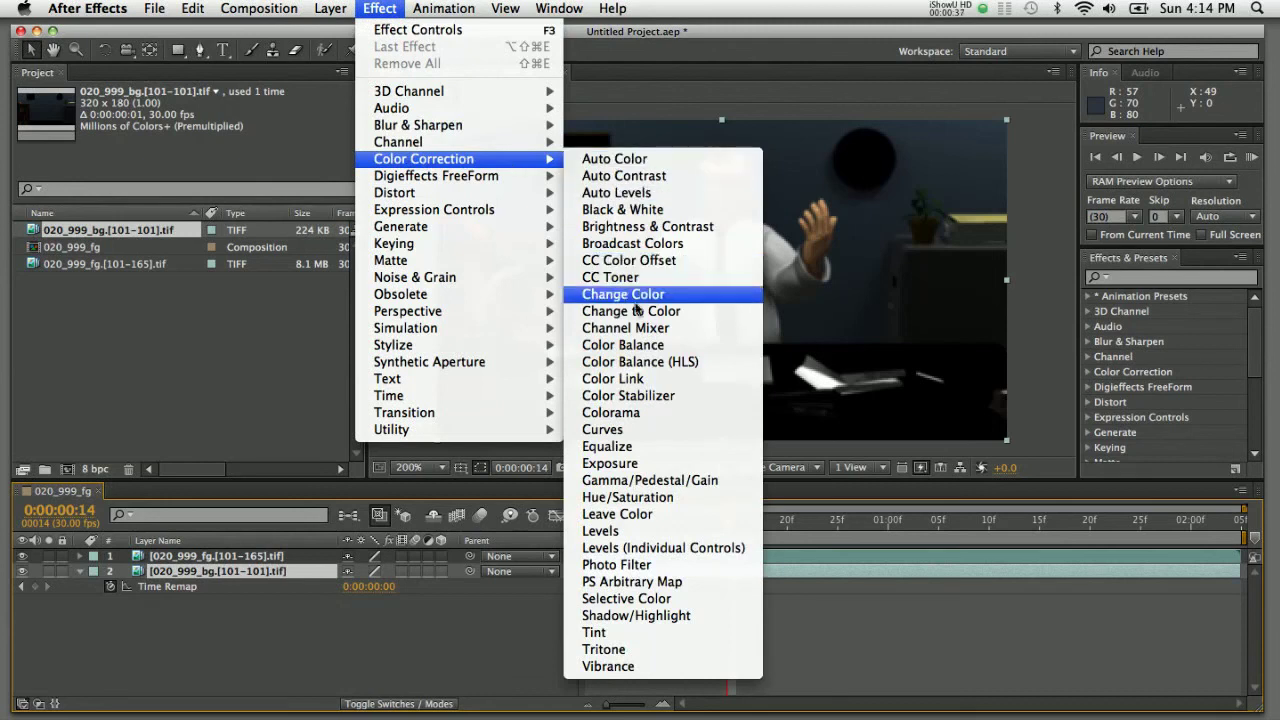
click(630, 531)
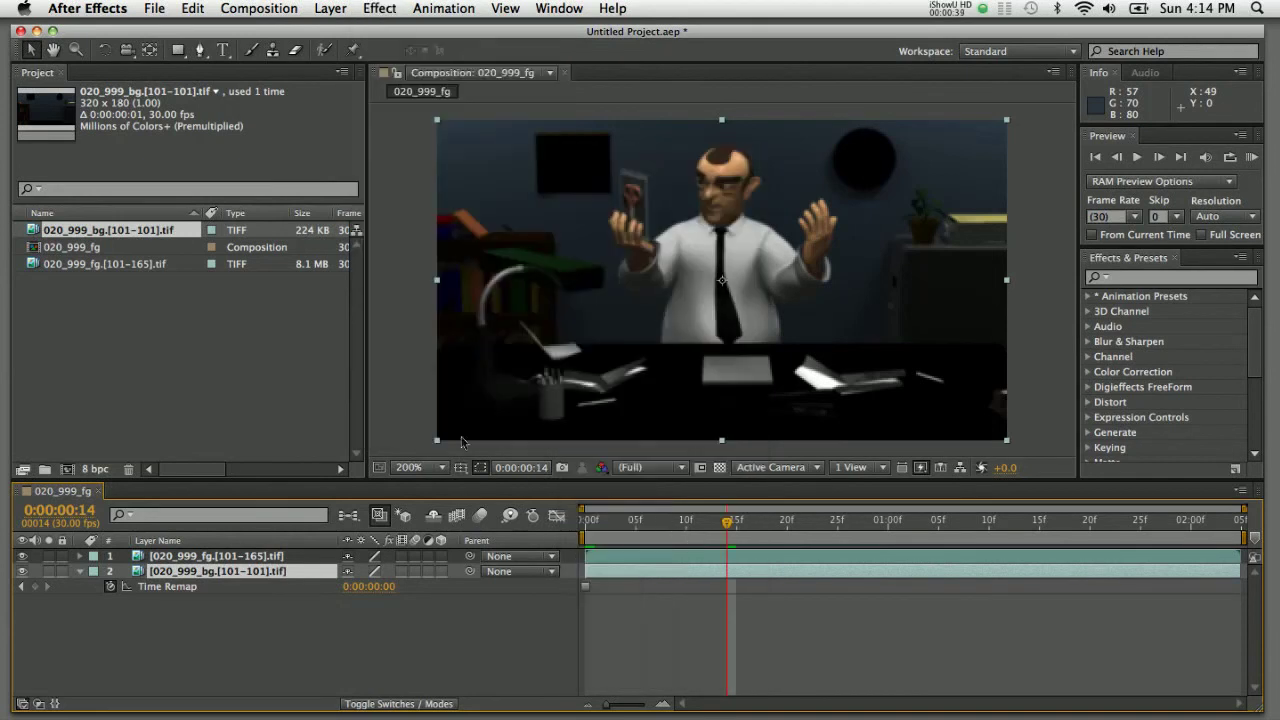
mouse_move(176, 214)
mouse_down()
mouse_move(160, 215)
mouse_move(188, 218)
mouse_move(157, 222)
mouse_up()
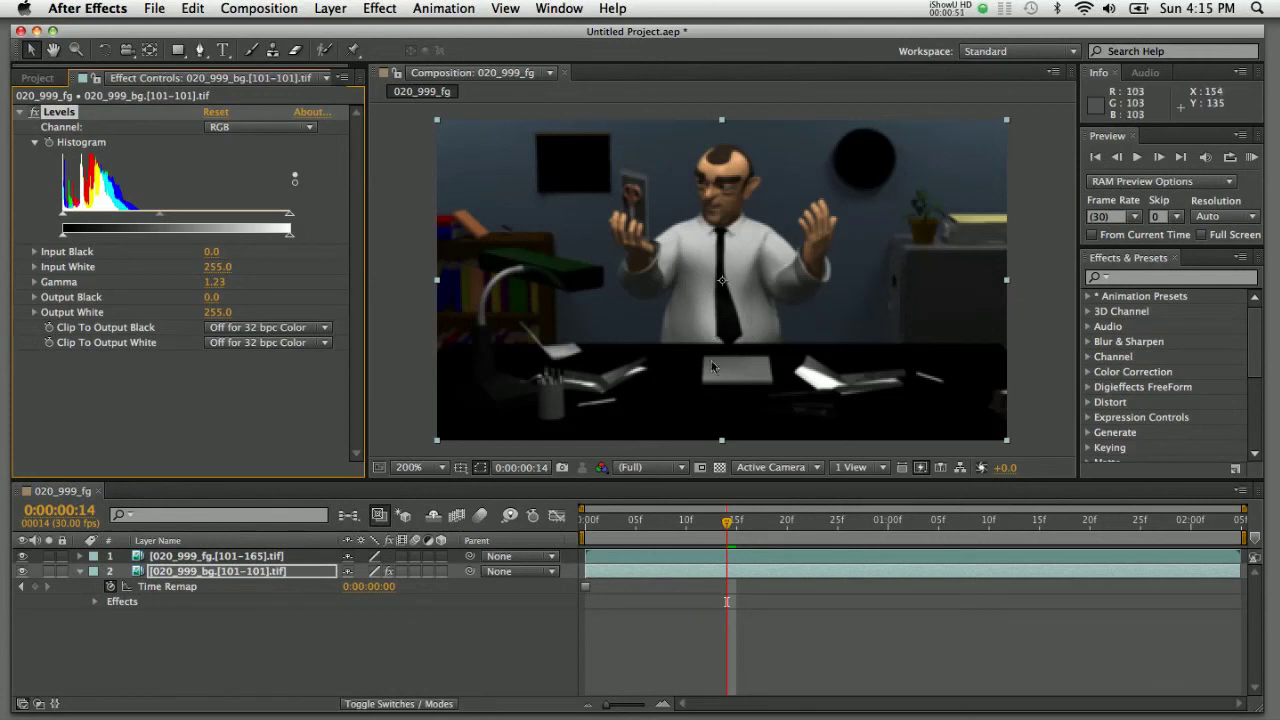
drag(722, 508, 787, 522)
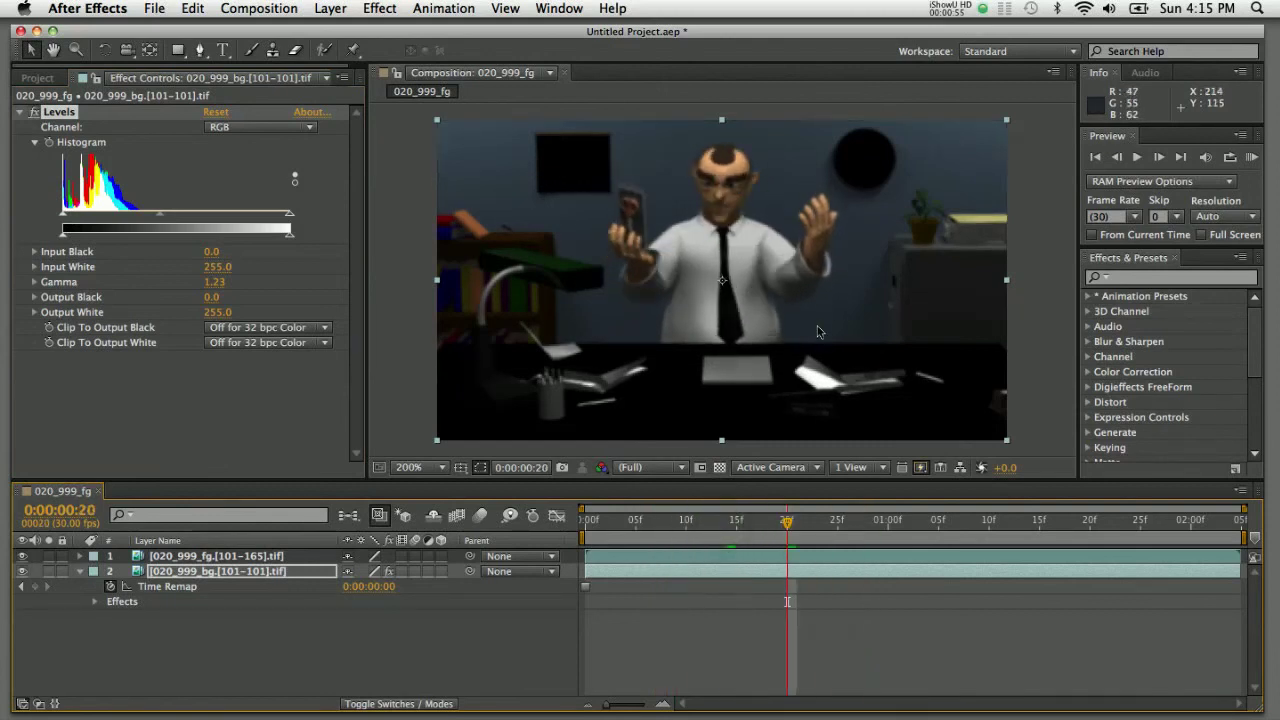